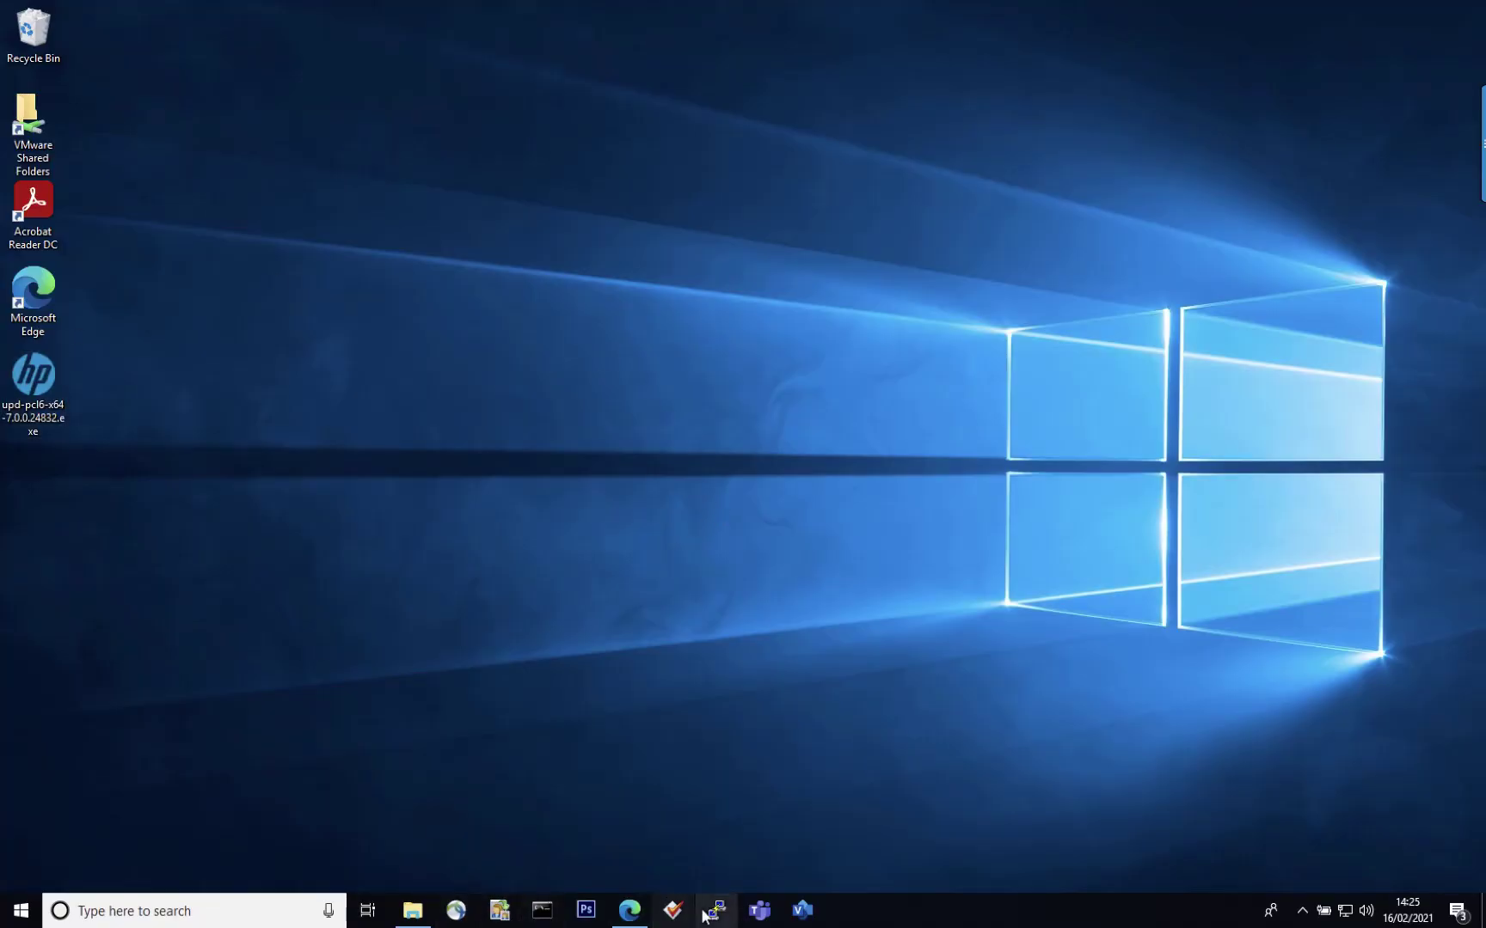
Check the HP Color LaserJet CP2025dn status page at 10.254.254.200 in Edge.
{"action": "left_click", "coordinate": [629, 911]}
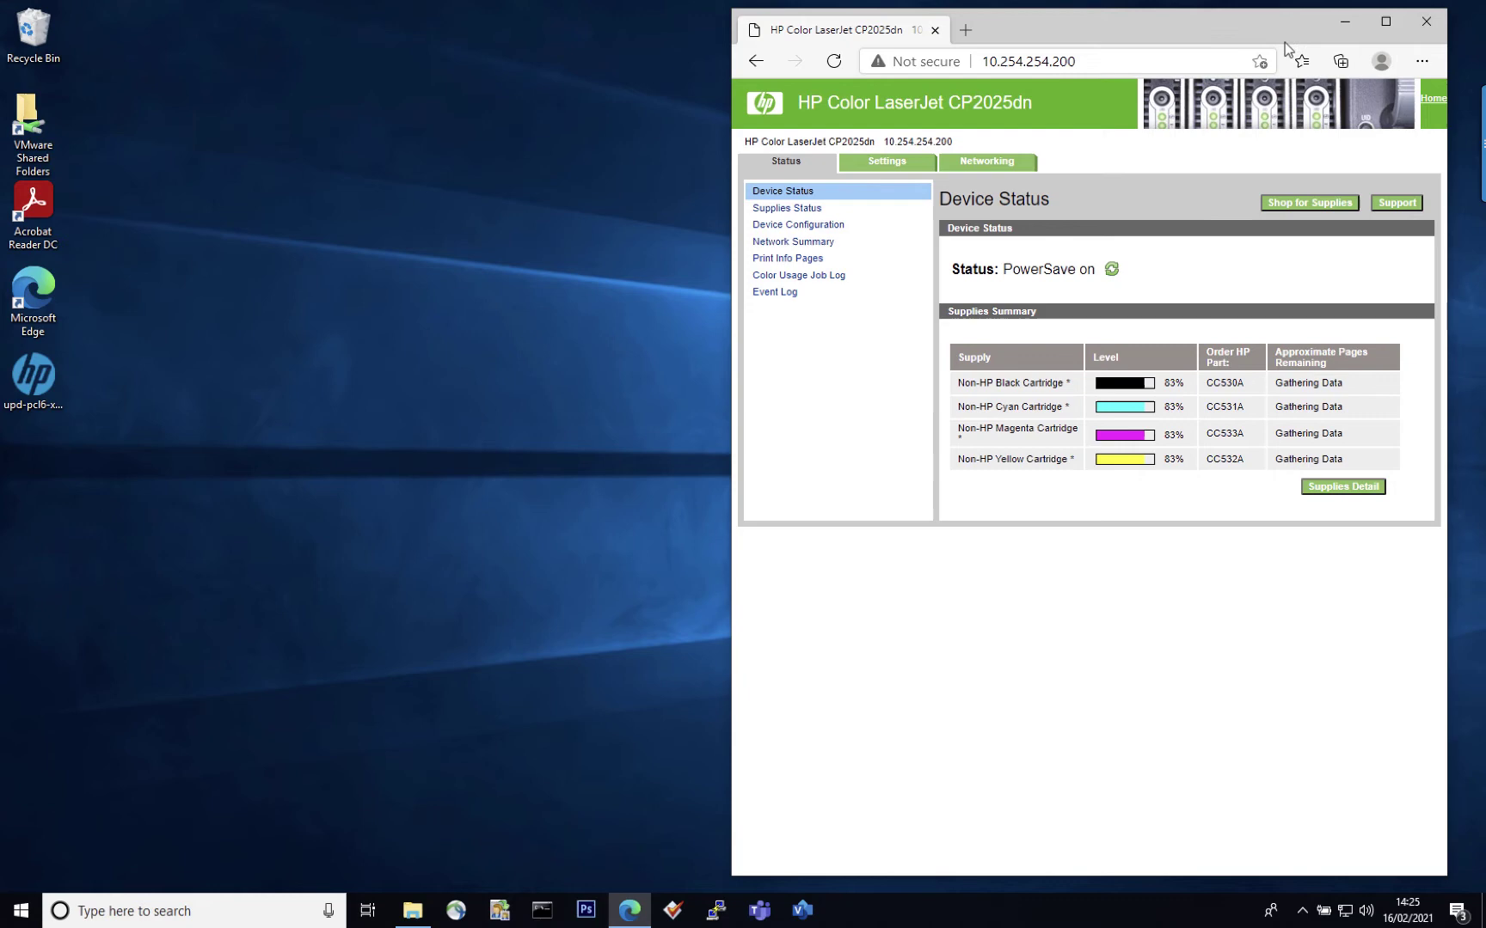
Unzip the upd-pcl6-x64 driver package into a new desktop folder named 'Print Drivers'.
{"action": "left_click", "coordinate": [1344, 26]}
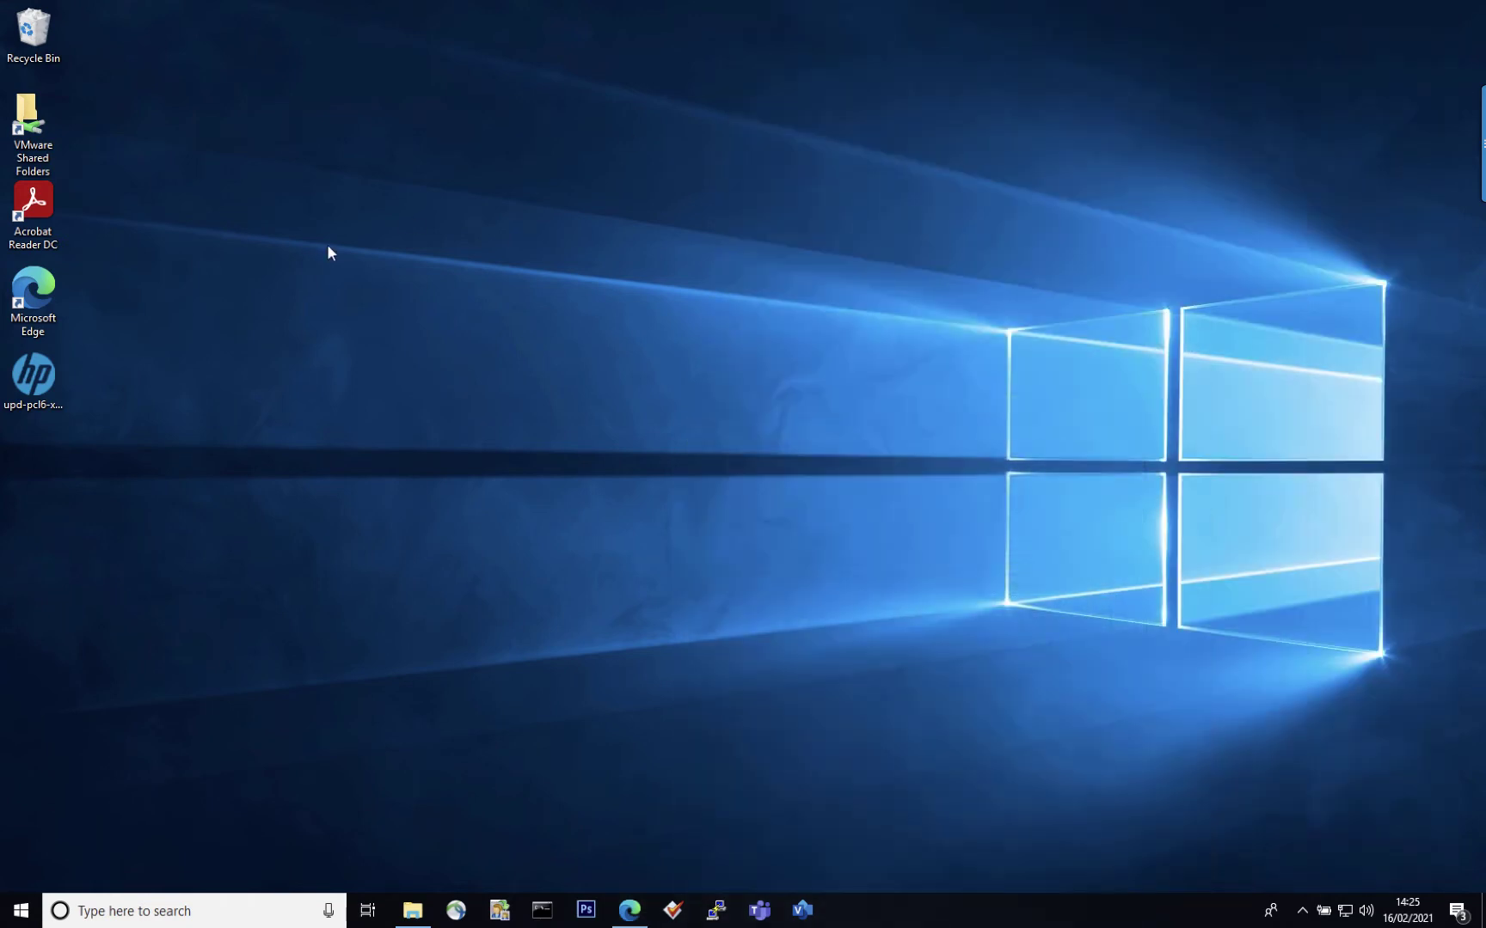
{"action": "double_click", "coordinate": [43, 373]}
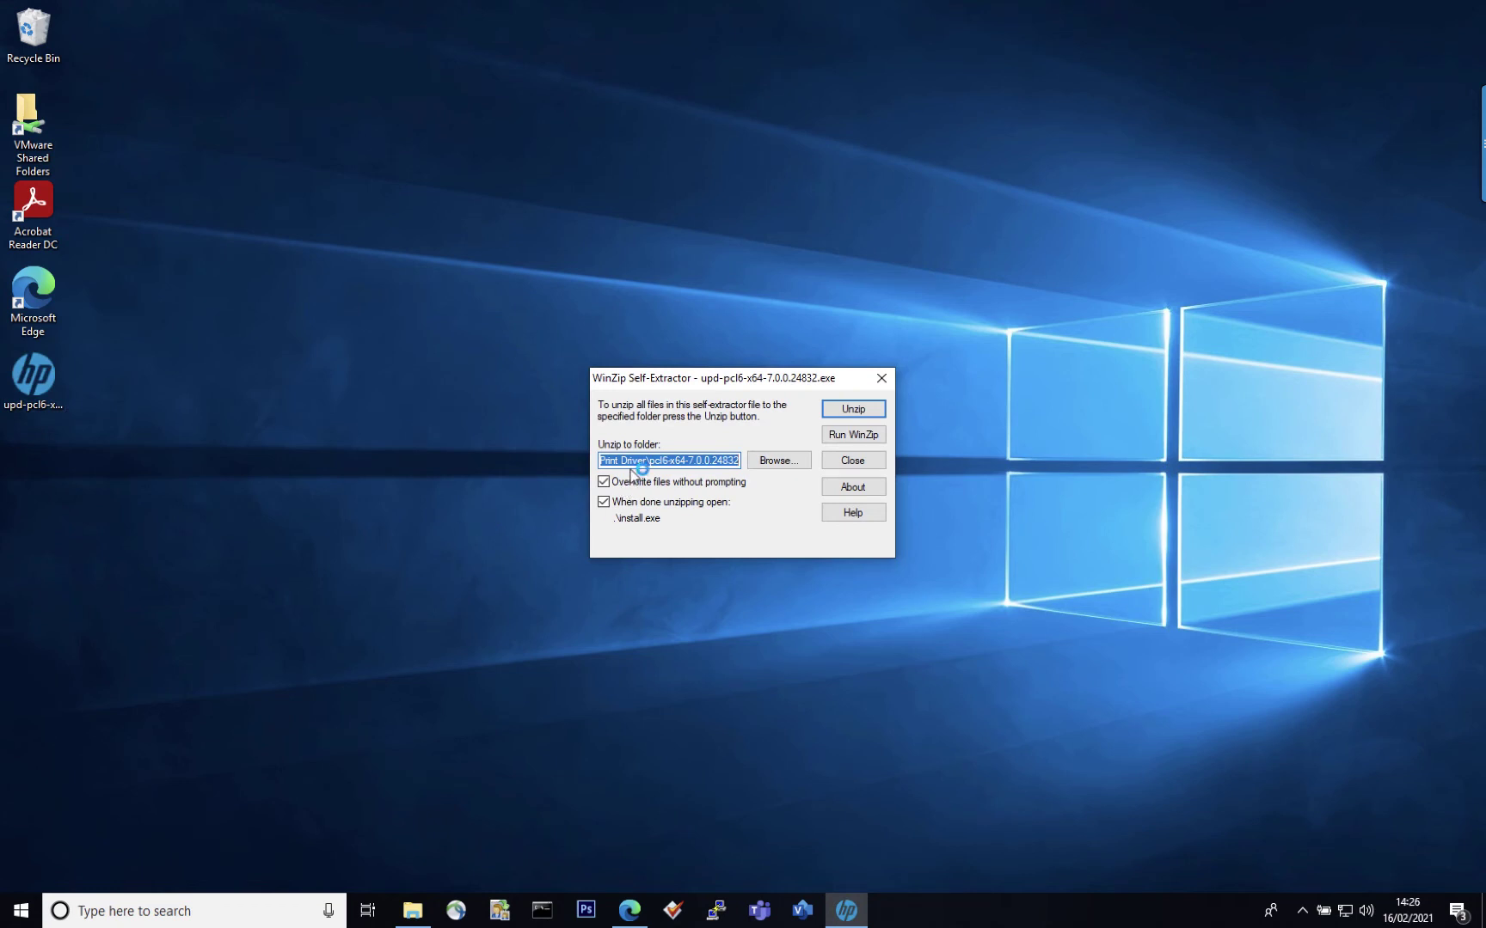
{"action": "left_click", "coordinate": [757, 459]}
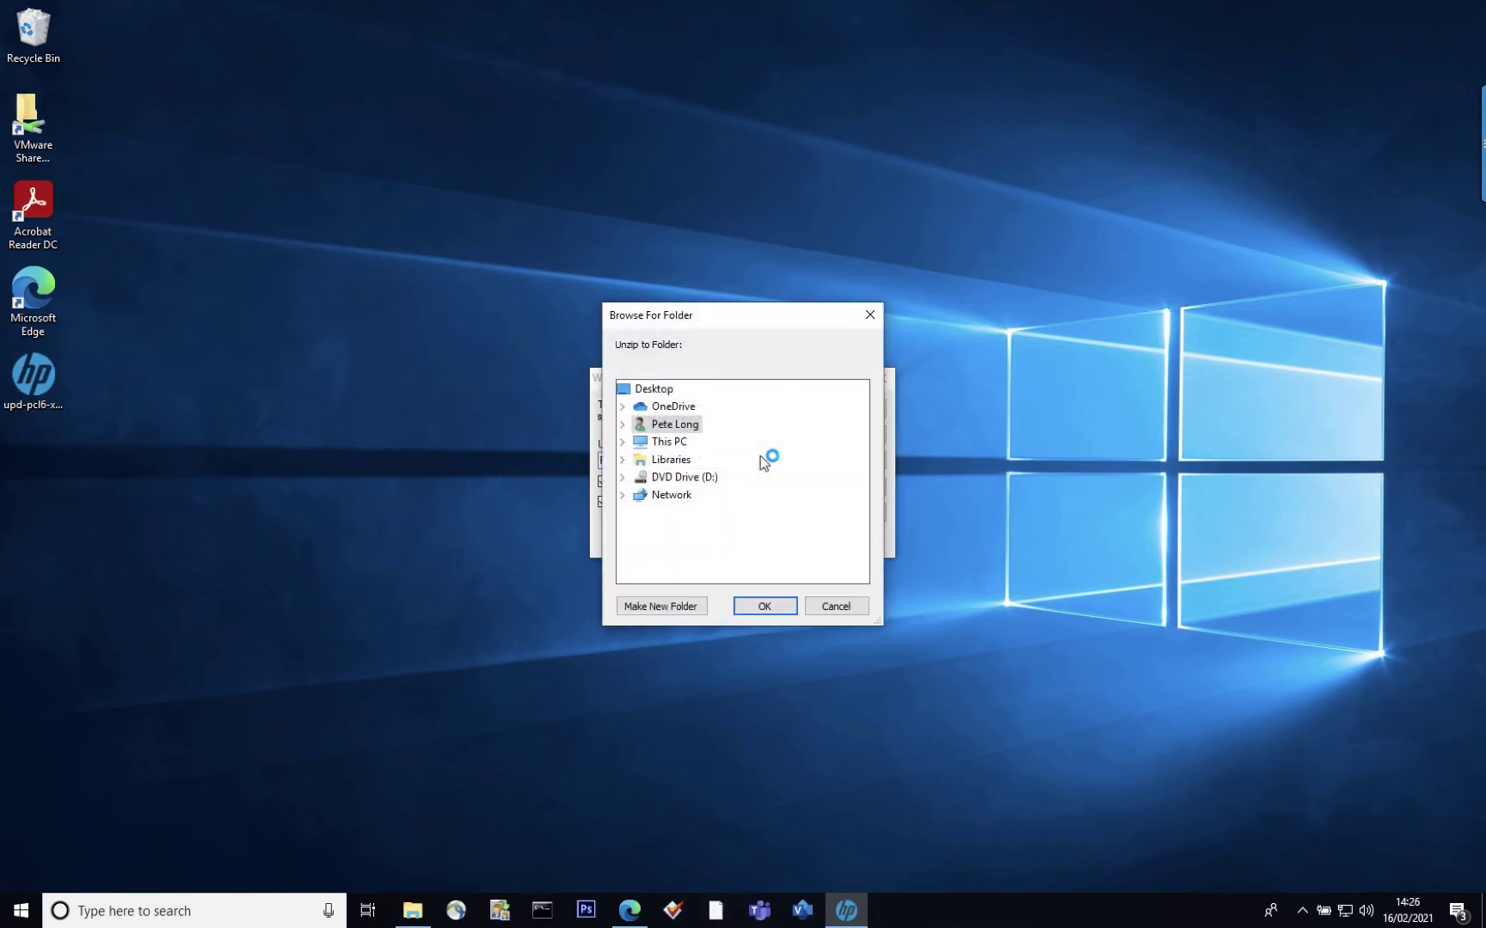
{"action": "left_click", "coordinate": [654, 389]}
{"action": "left_click", "coordinate": [650, 606]}
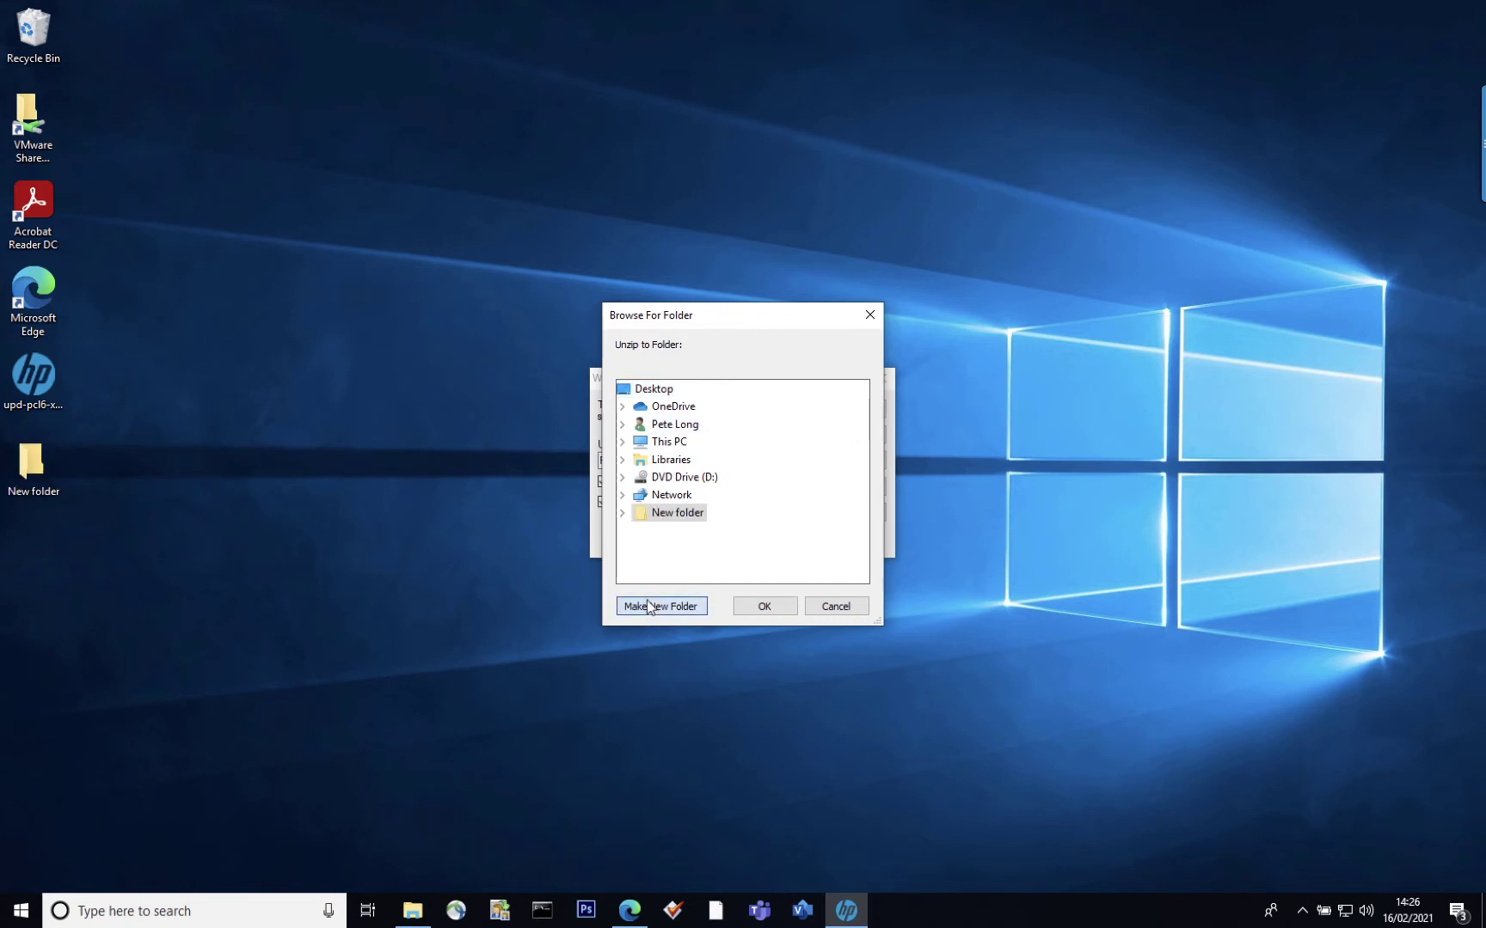
{"action": "type", "text": "Print Drivers"}
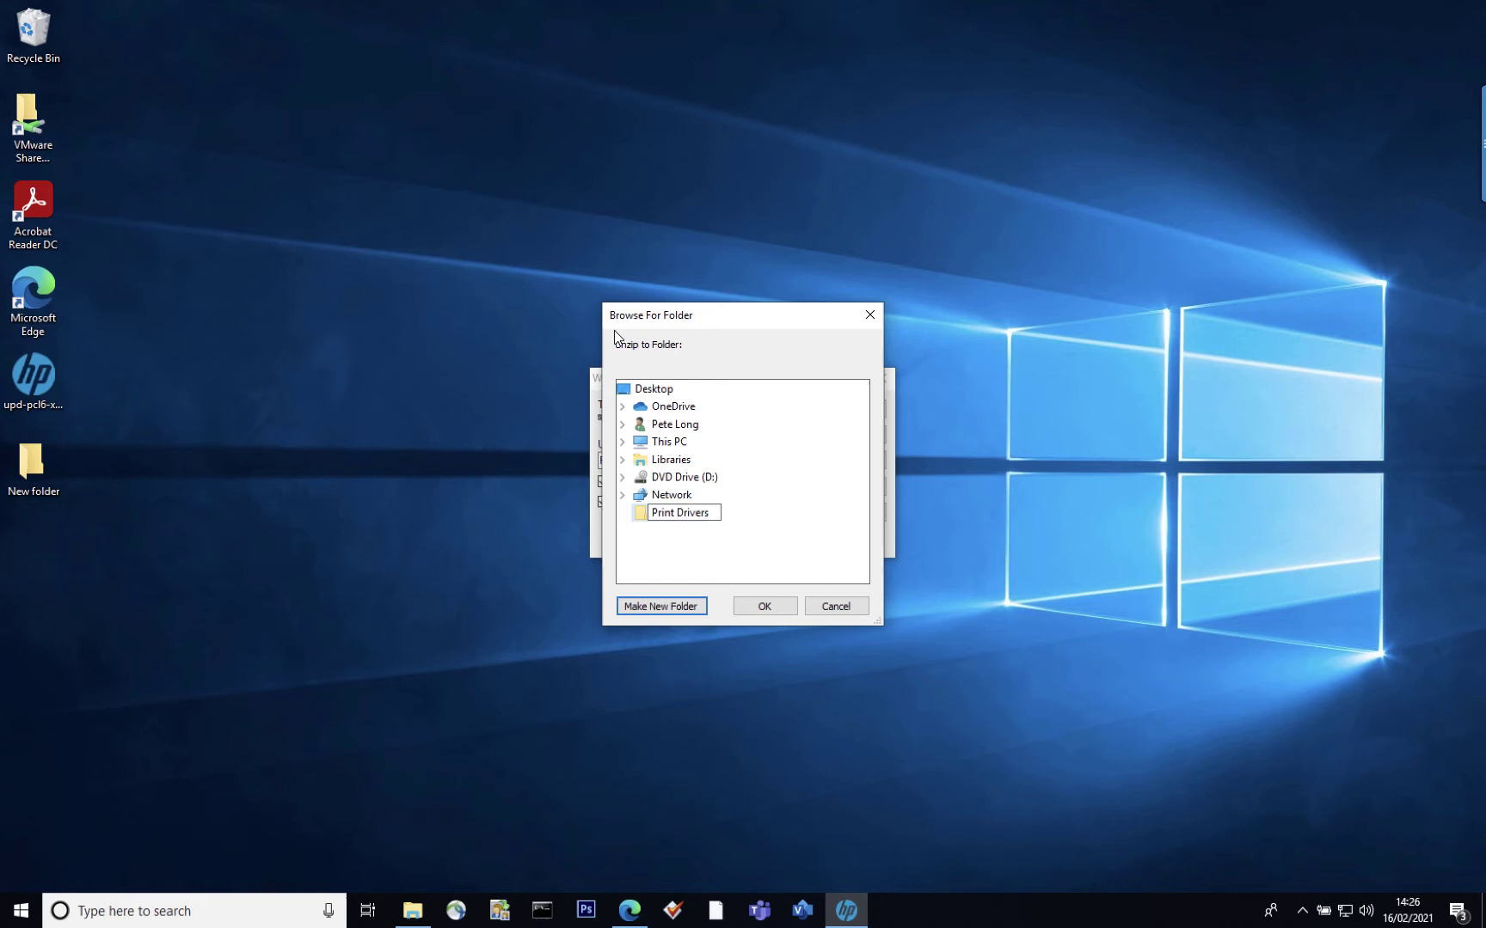
{"action": "left_click", "coordinate": [760, 607]}
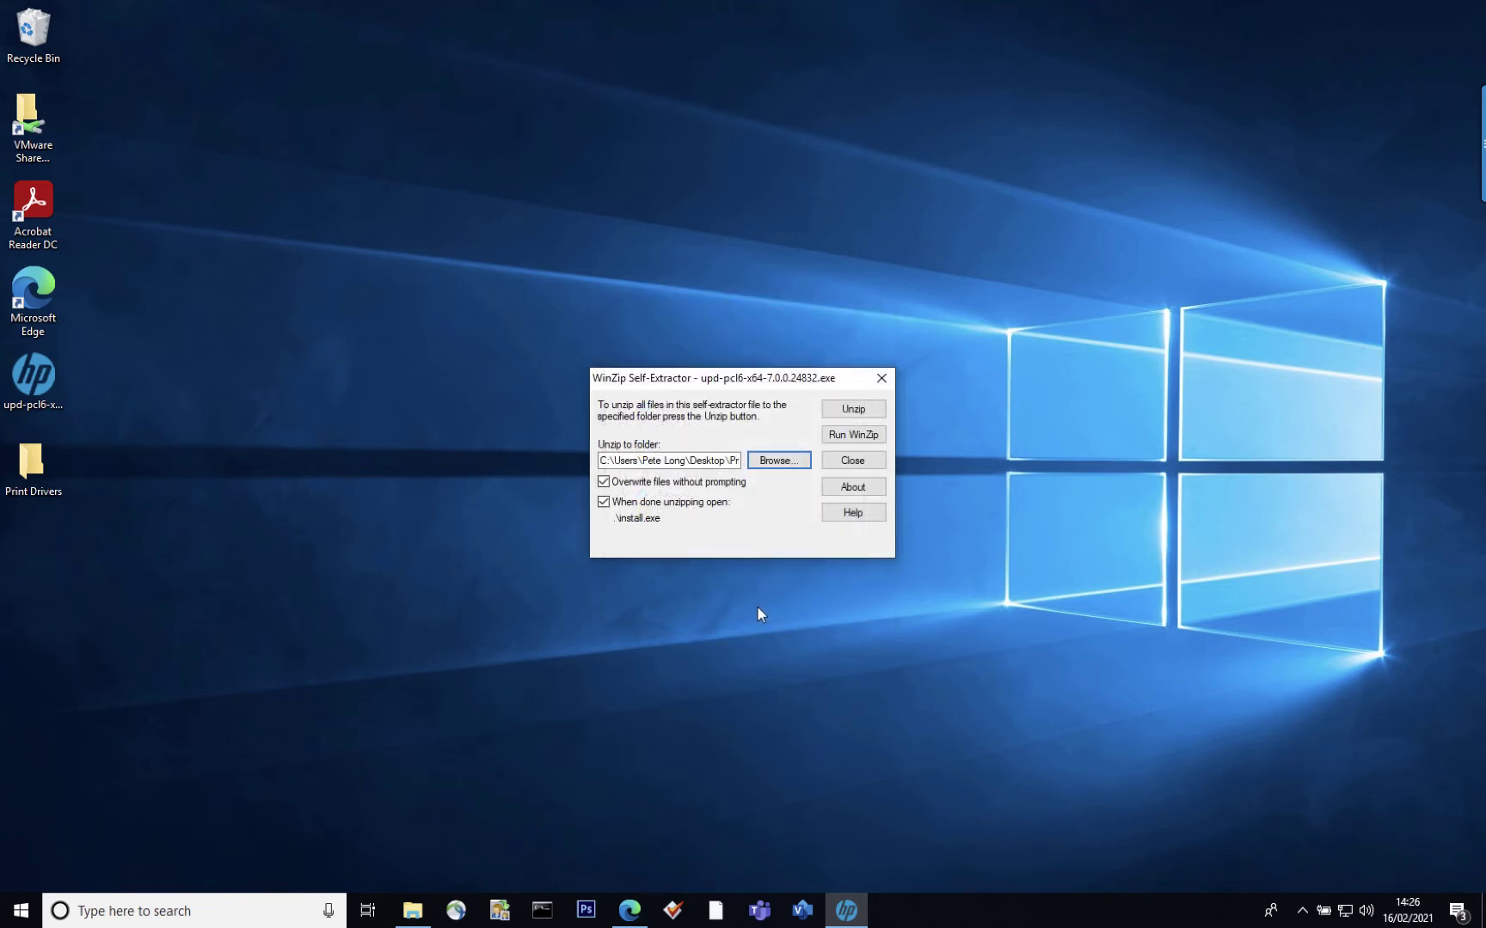
{"action": "left_click", "coordinate": [851, 409]}
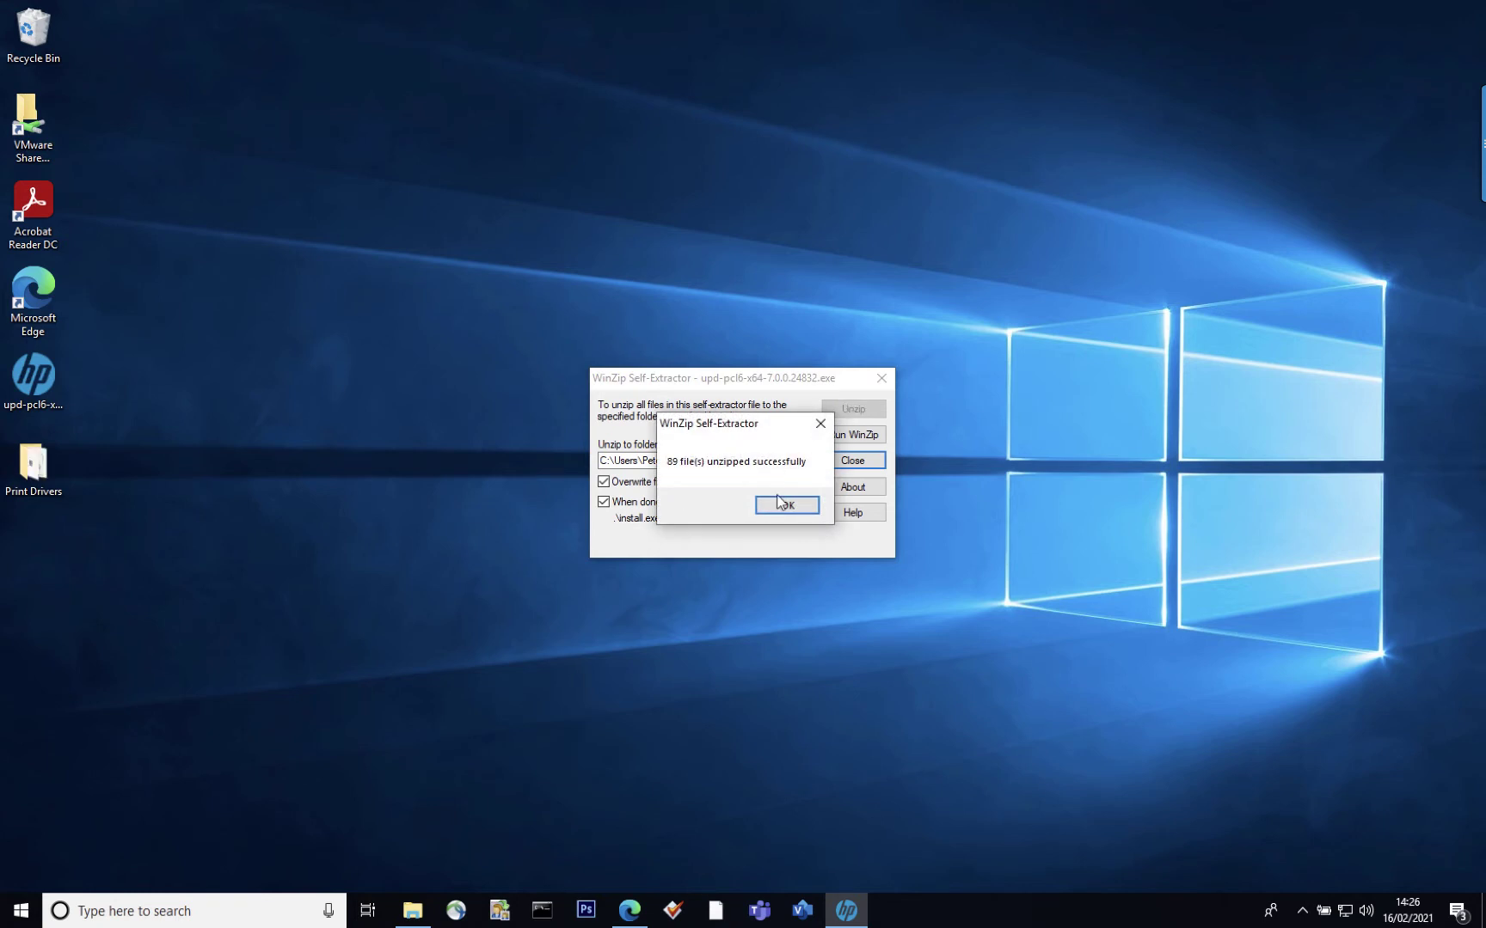
{"action": "left_click", "coordinate": [787, 504]}
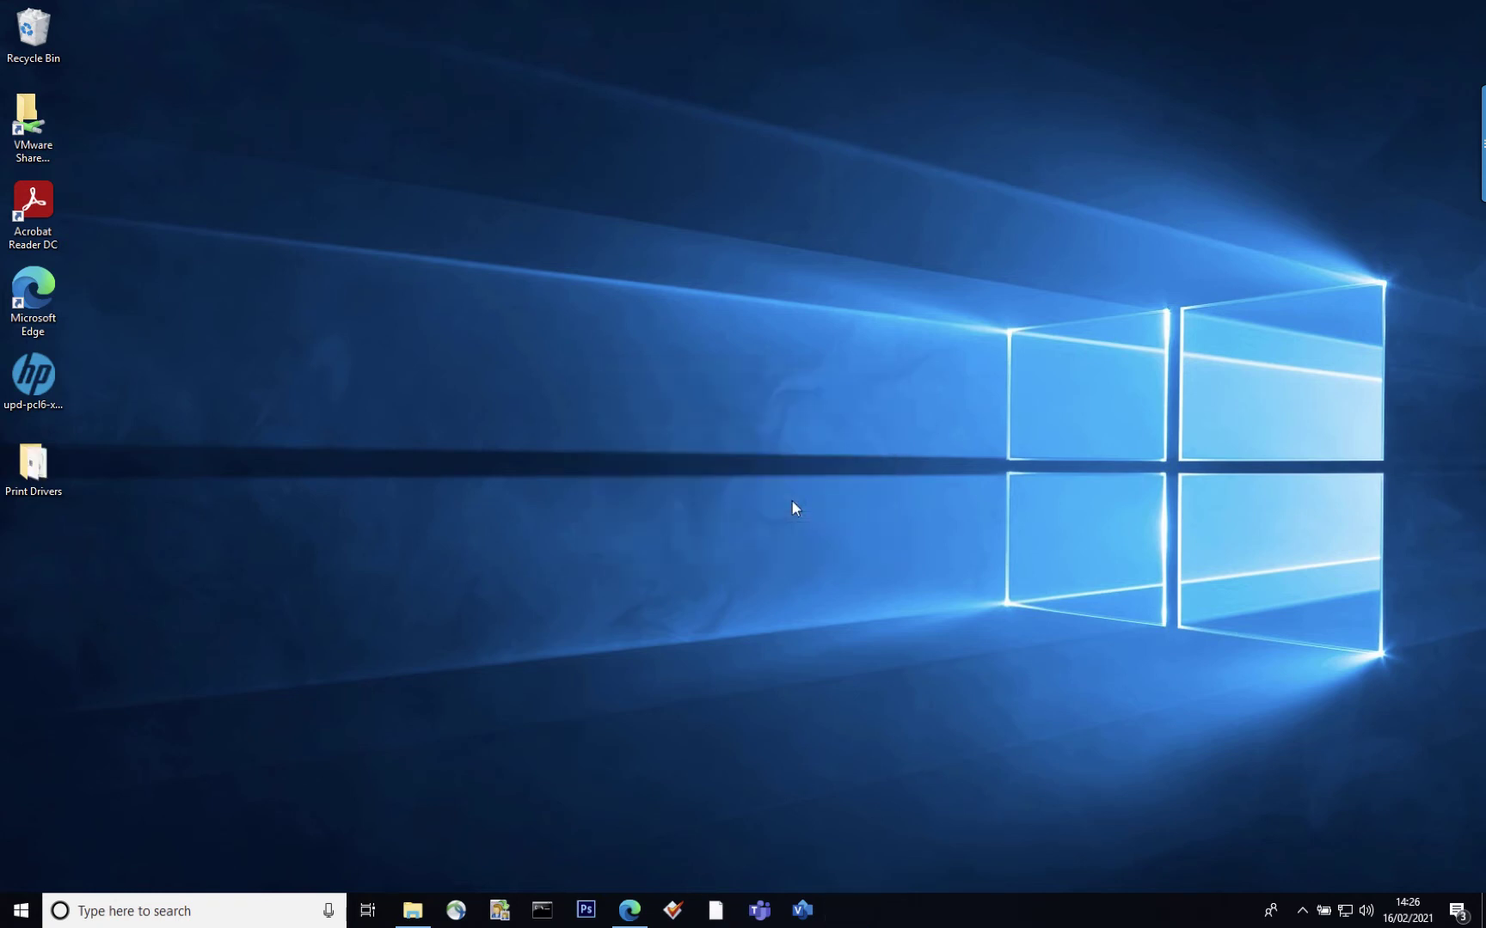
{"action": "double_click", "coordinate": [33, 464]}
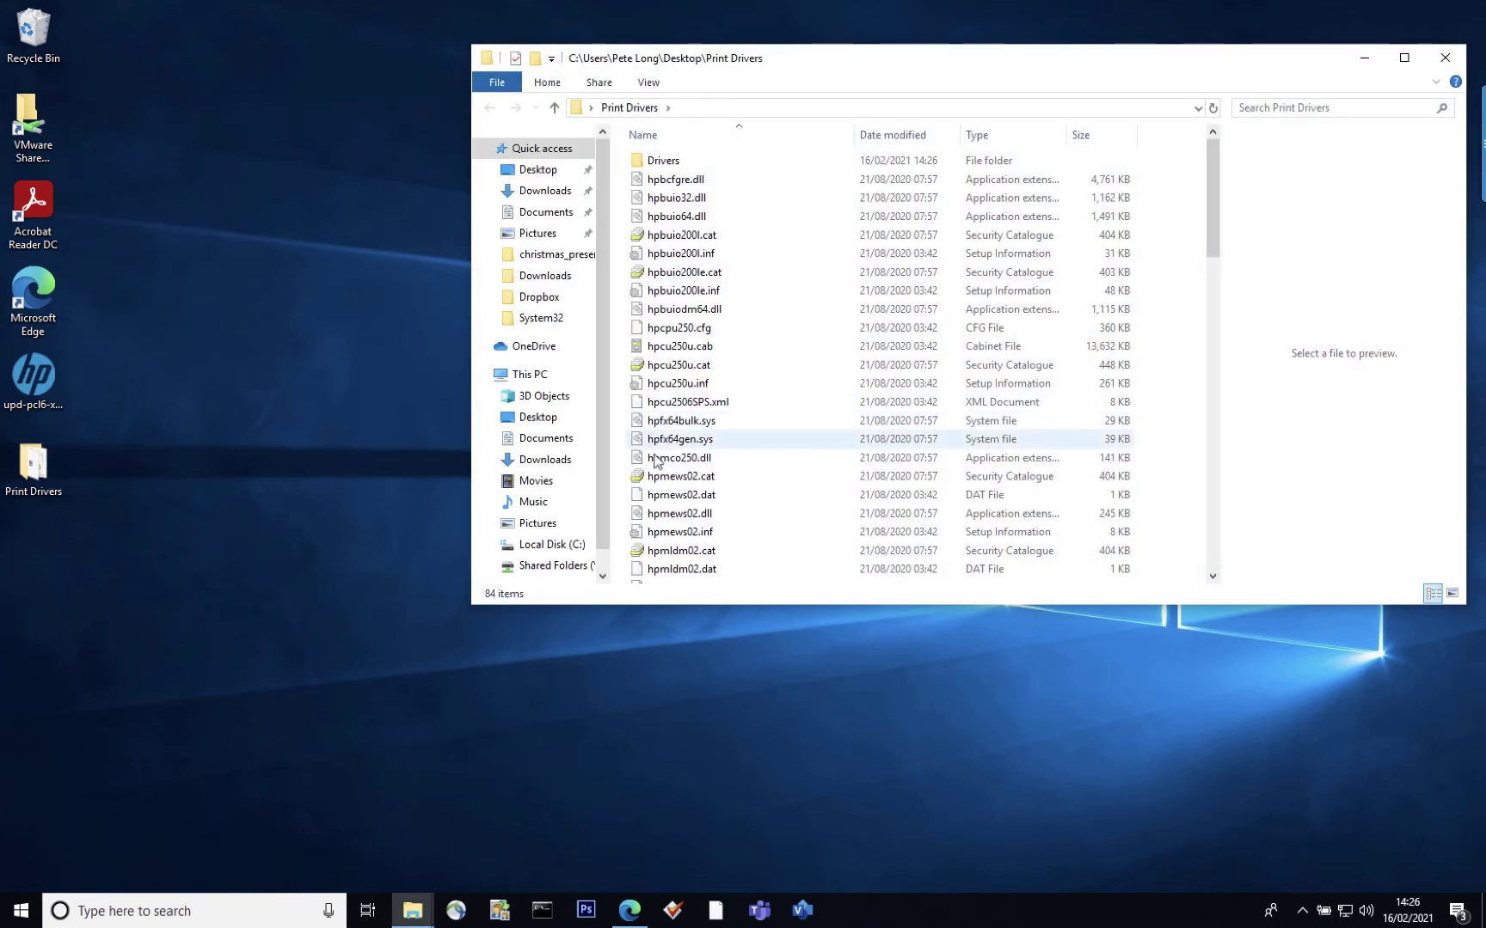
{"action": "scroll", "coordinate": [655, 460], "scroll_direction": "down", "scroll_amount": 9}
{"action": "scroll", "coordinate": [655, 460], "scroll_direction": "down", "scroll_amount": 10}
{"action": "scroll", "coordinate": [654, 459], "scroll_direction": "up", "scroll_amount": 5}
{"action": "scroll", "coordinate": [654, 459], "scroll_direction": "up", "scroll_amount": 13}
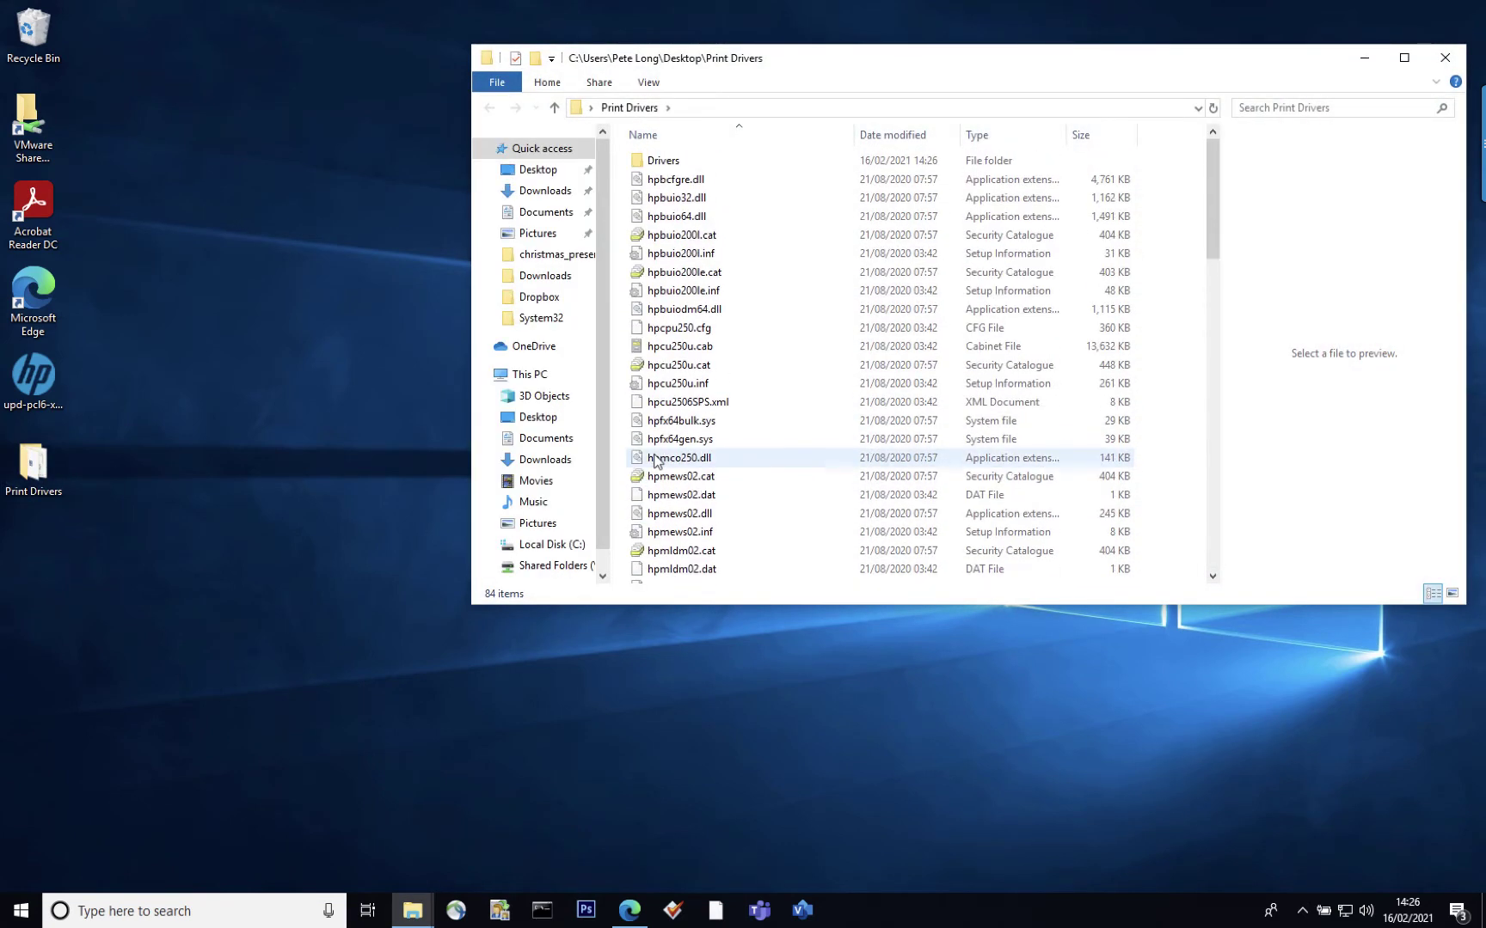
{"action": "left_click", "coordinate": [1442, 61]}
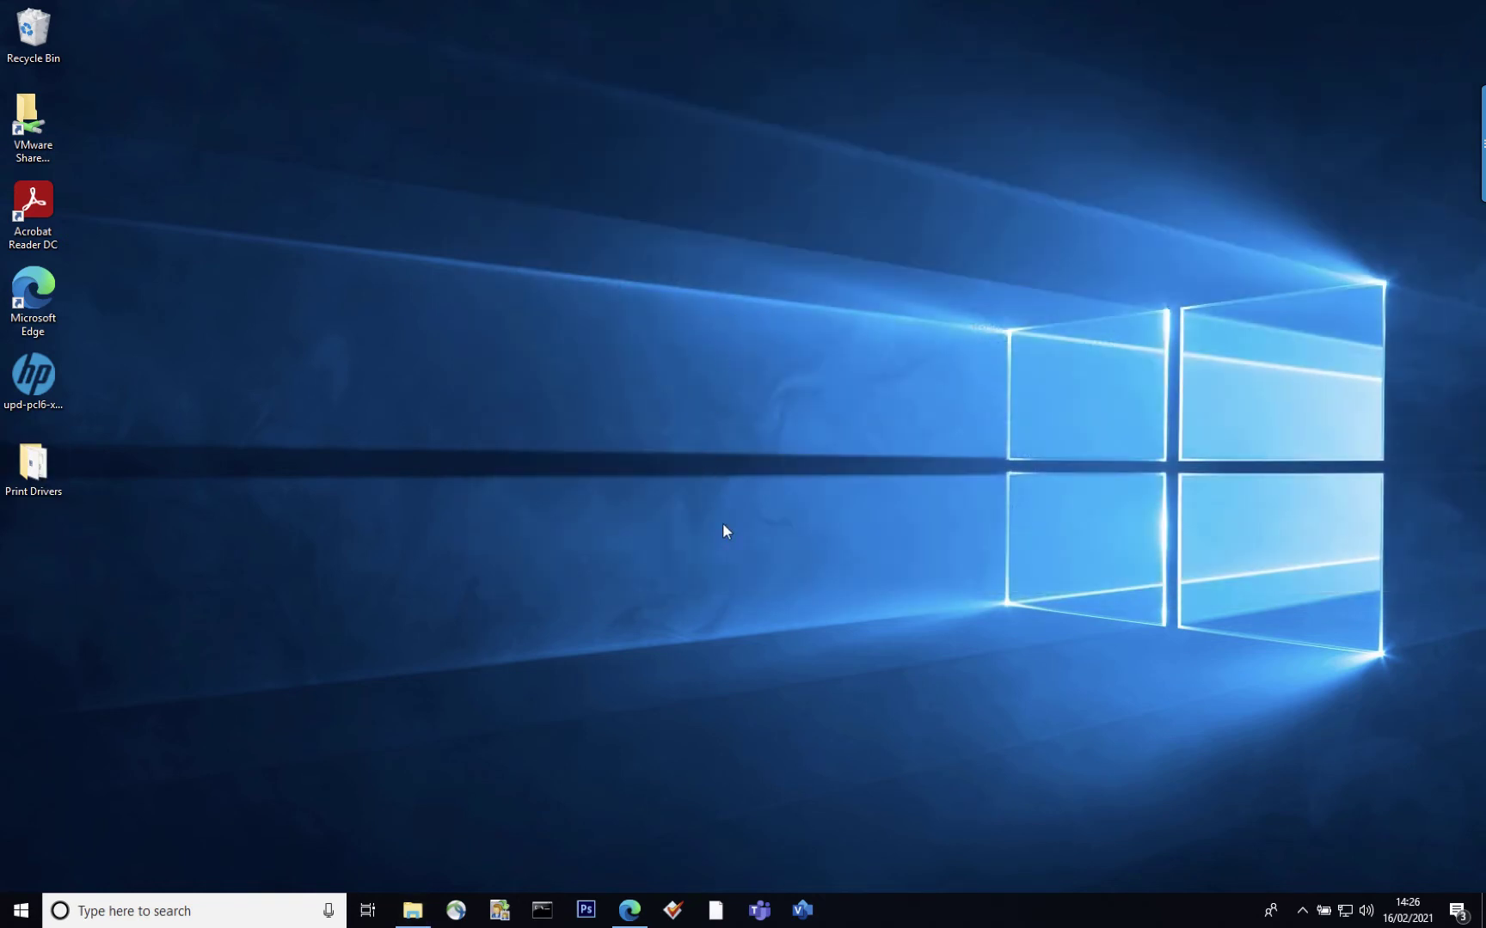
From Printers & scanners, add a printer and choose 'The printer that I want isn't listed'.
{"action": "left_click", "coordinate": [20, 911]}
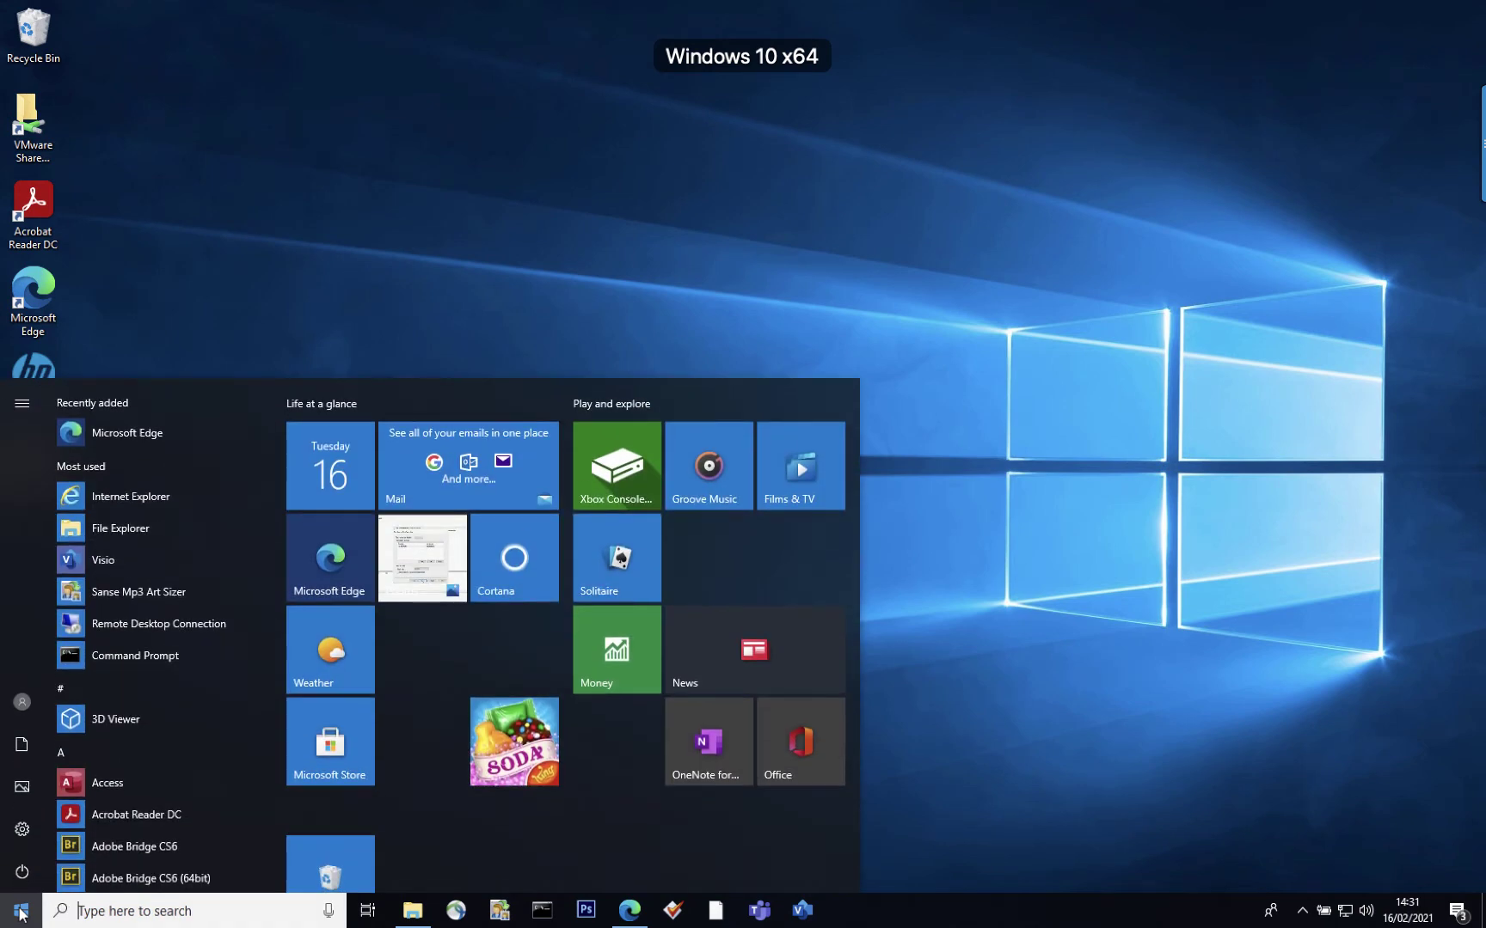
{"action": "type", "text": "pri"}
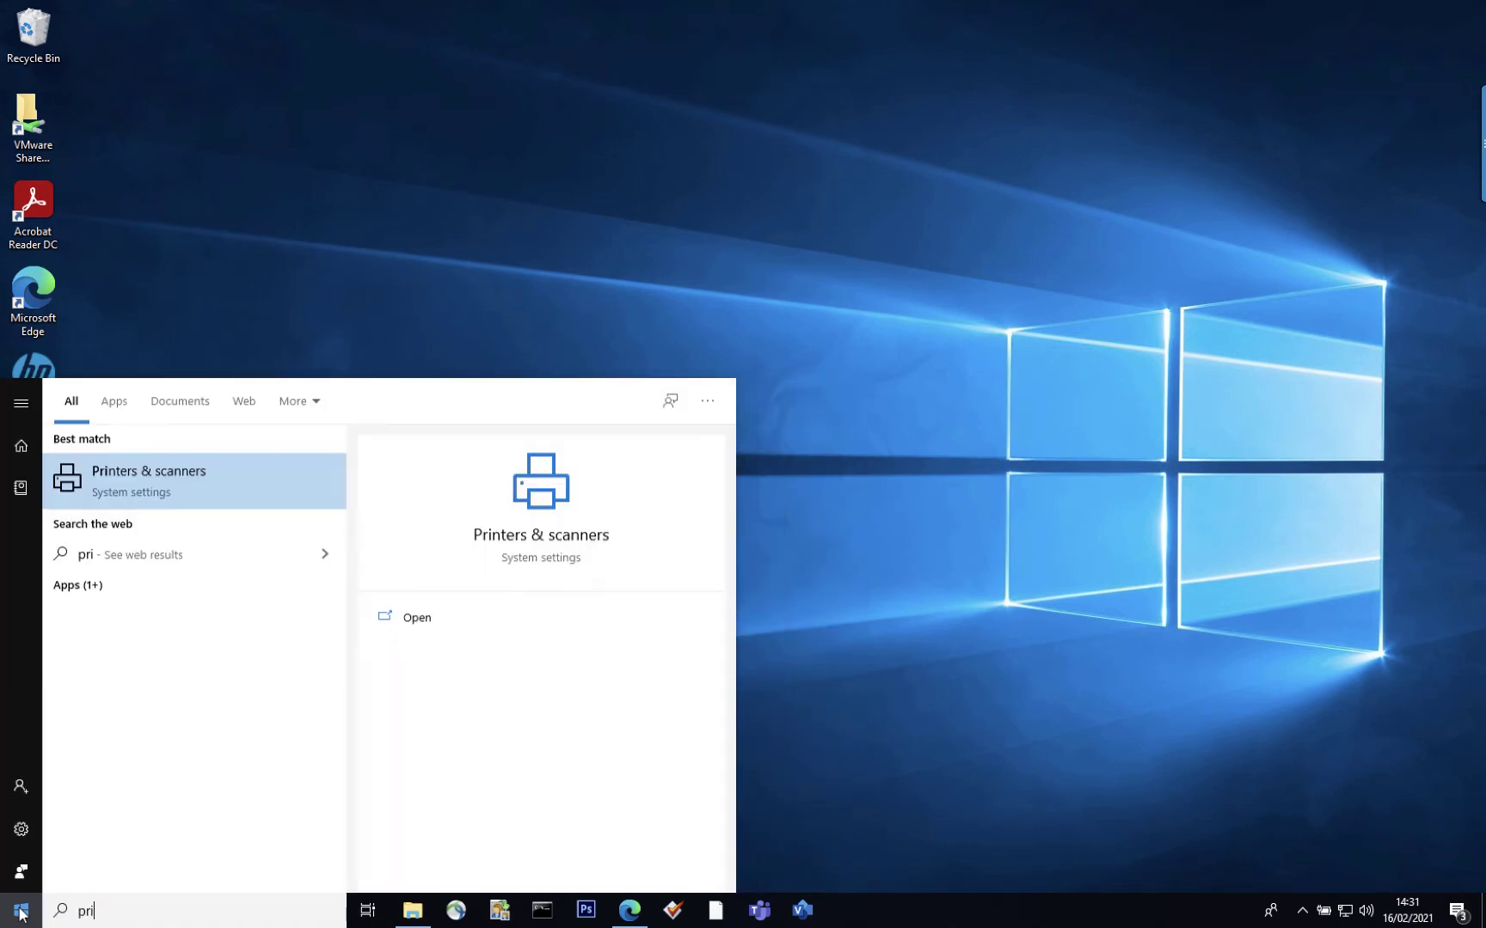
{"action": "type", "text": "nter"}
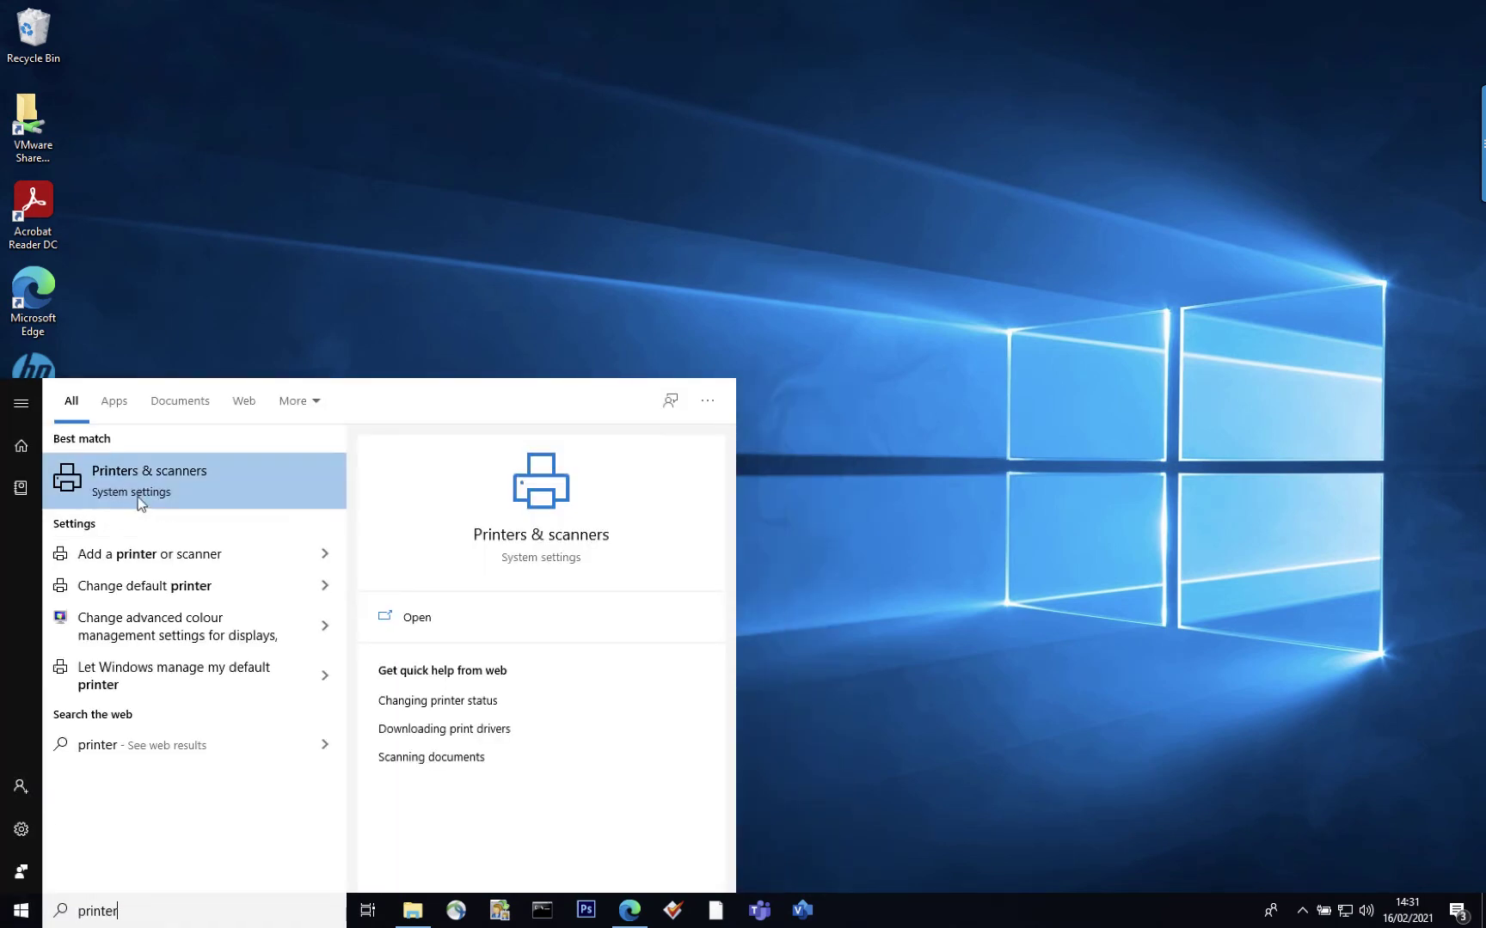
{"action": "left_click", "coordinate": [139, 496]}
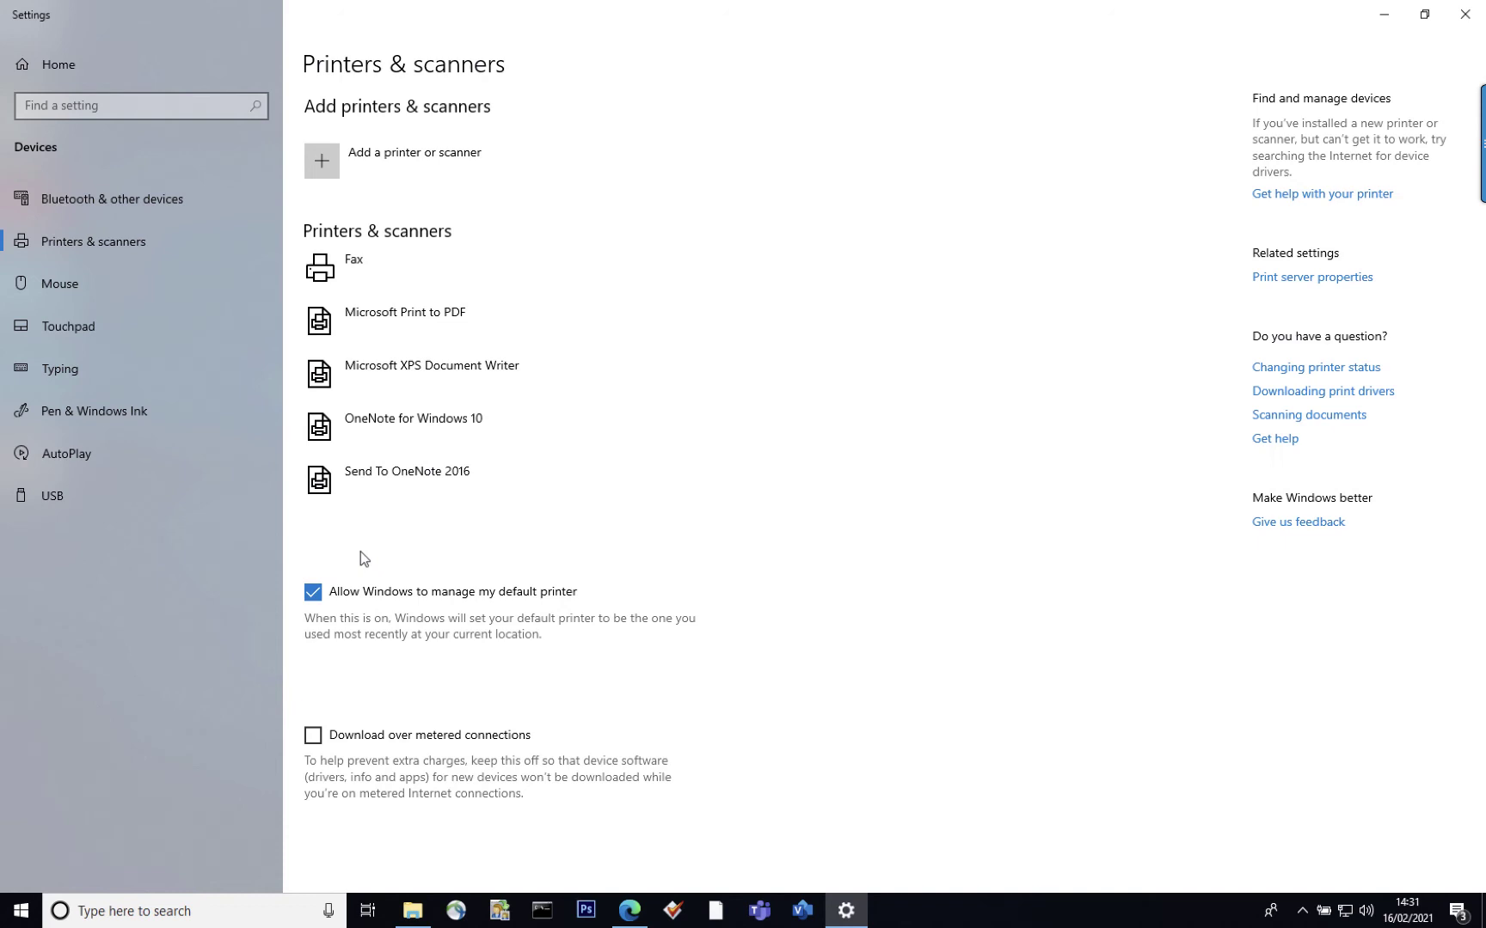
{"action": "left_click", "coordinate": [336, 163]}
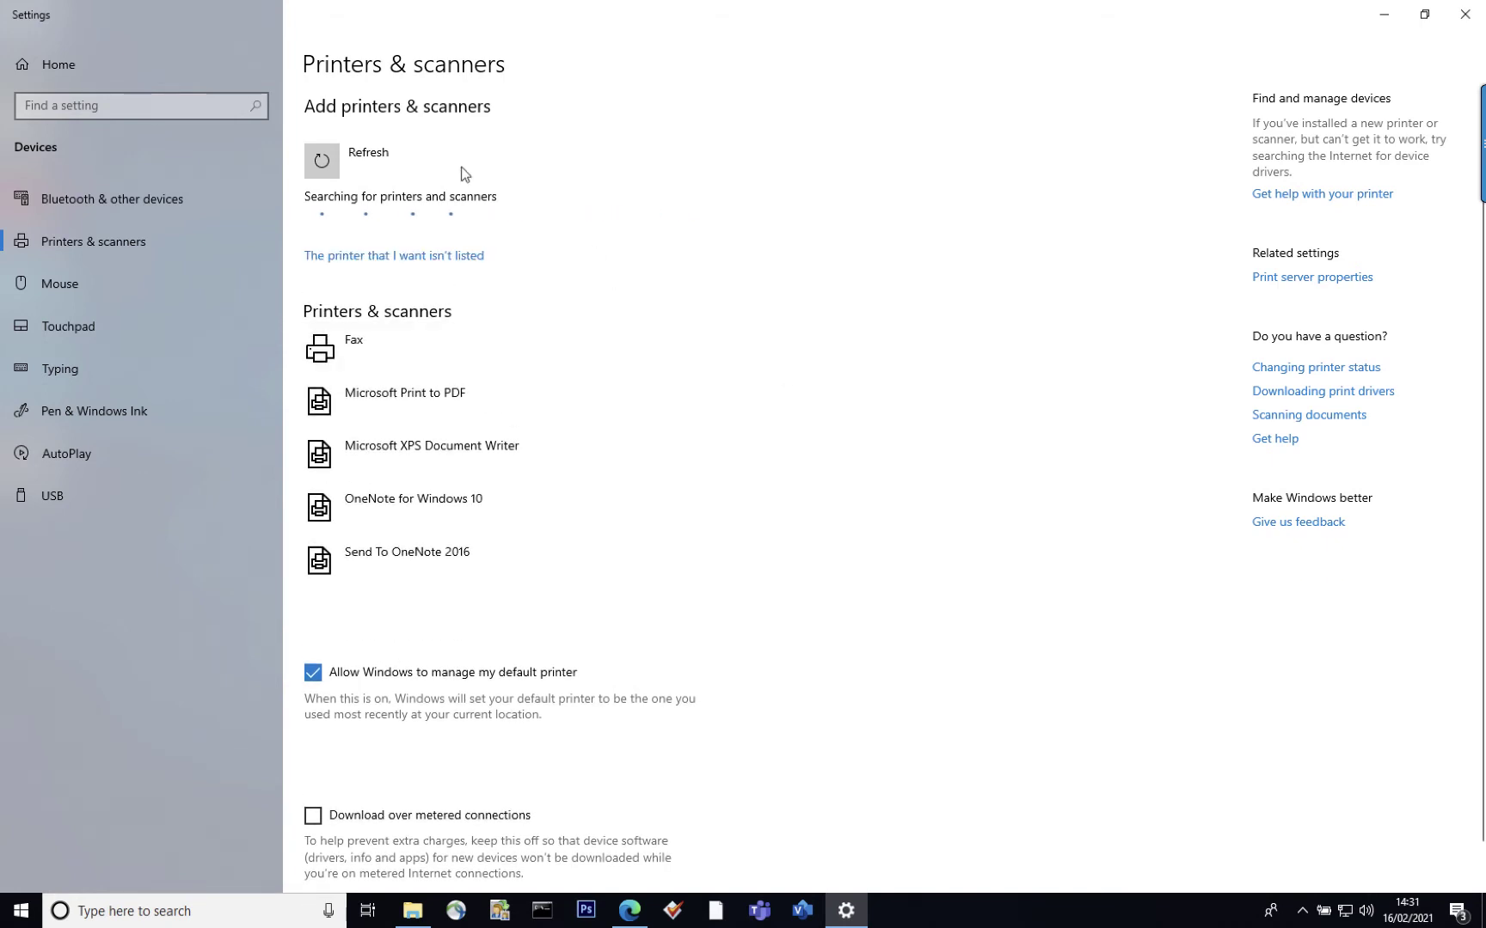
{"action": "left_click", "coordinate": [352, 257]}
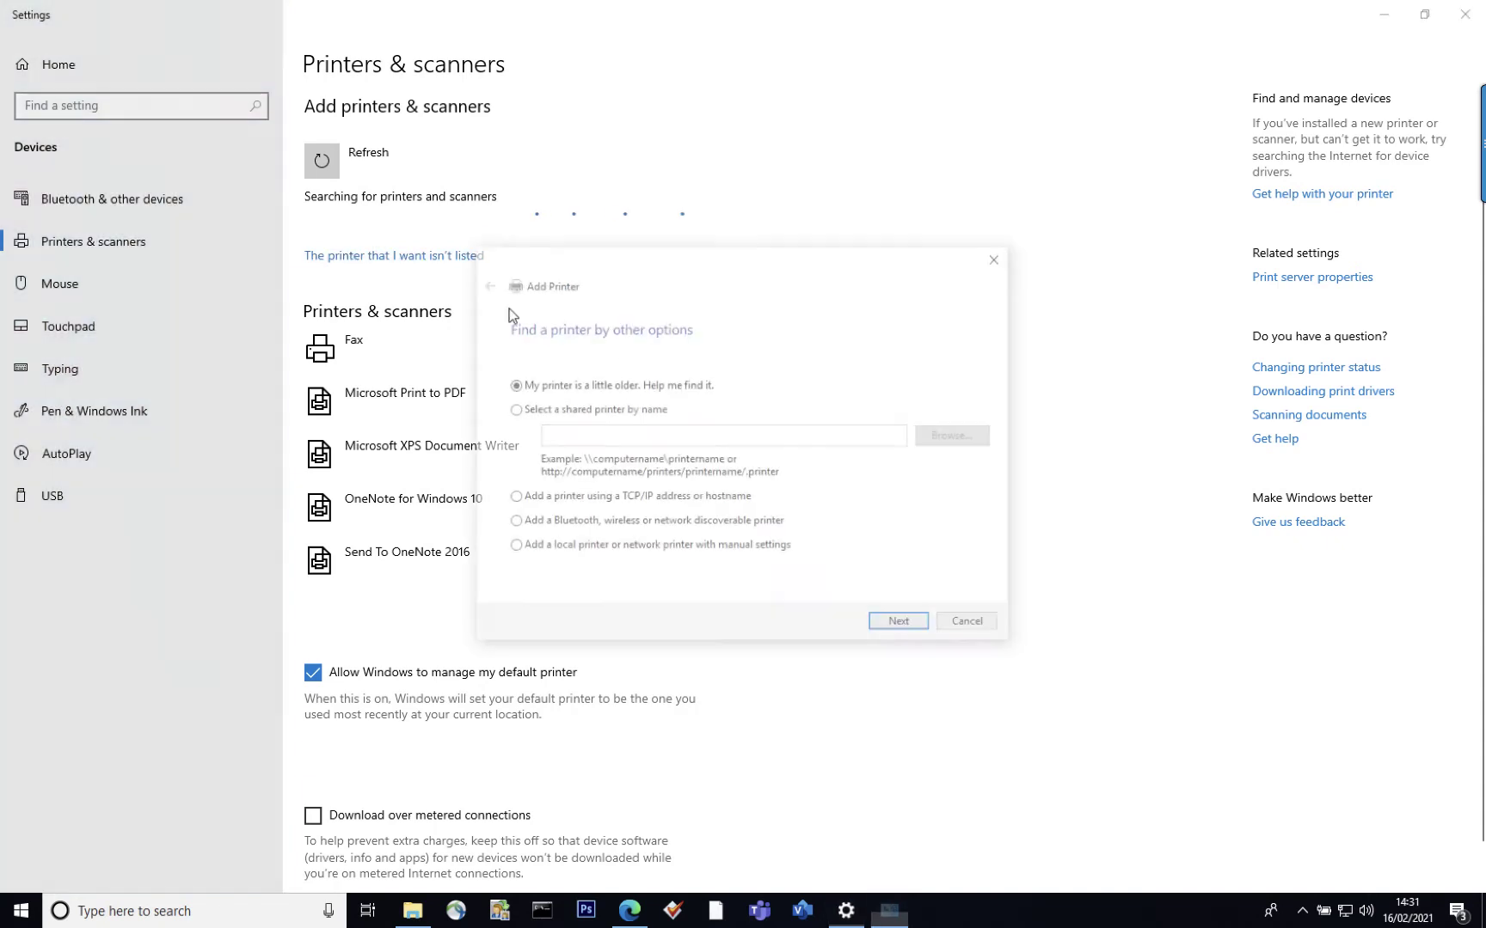
Choose manual settings and create a new Standard TCP/IP printer port.
{"action": "left_click", "coordinate": [511, 549]}
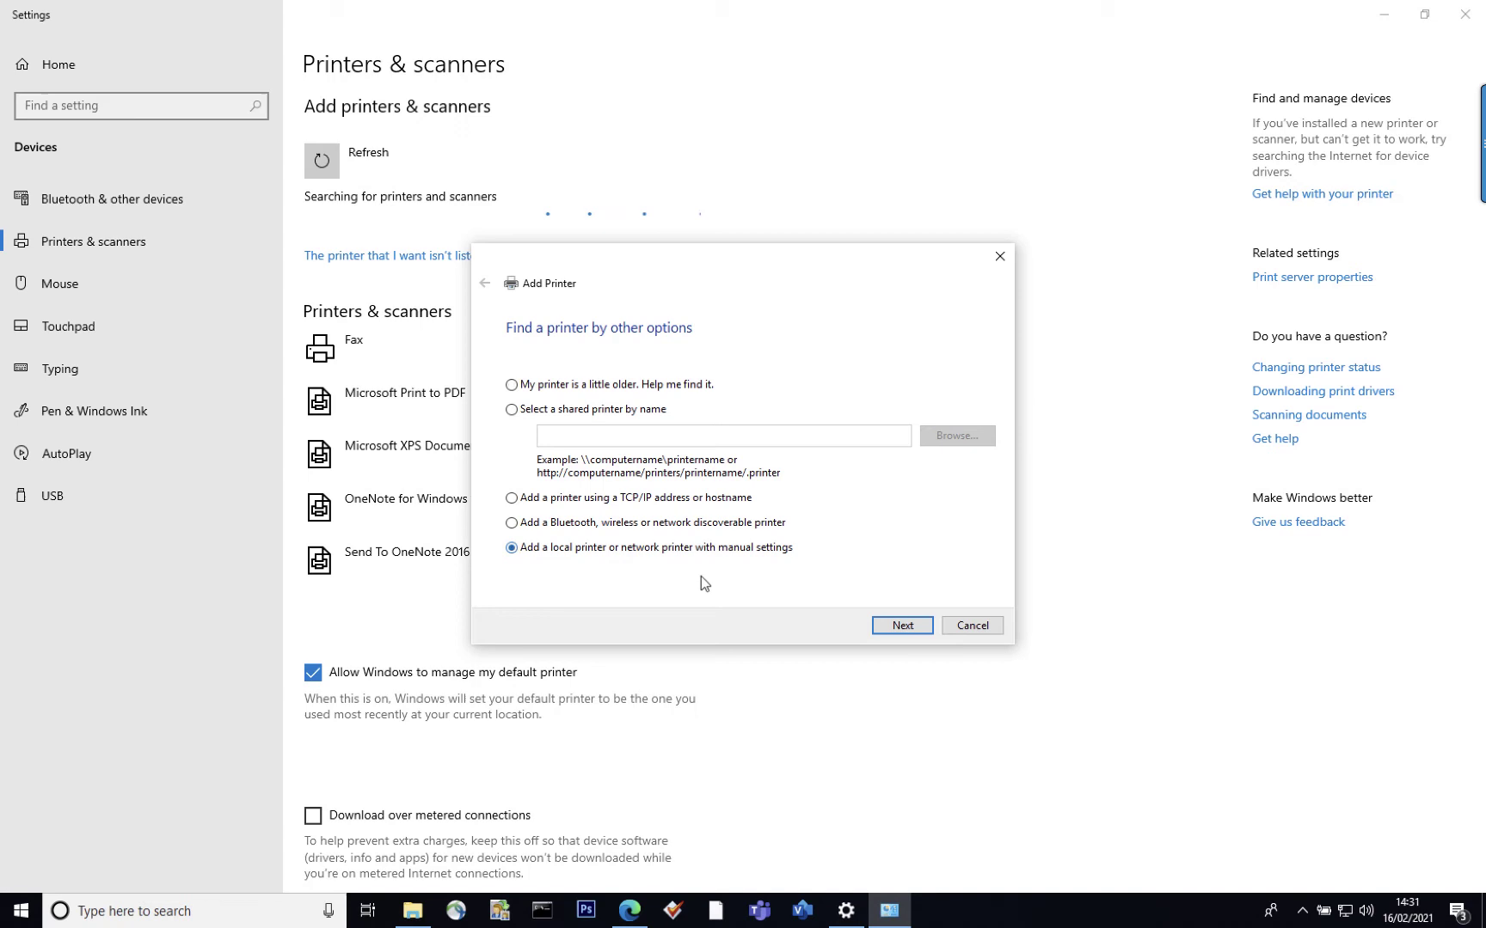
{"action": "left_click", "coordinate": [894, 627]}
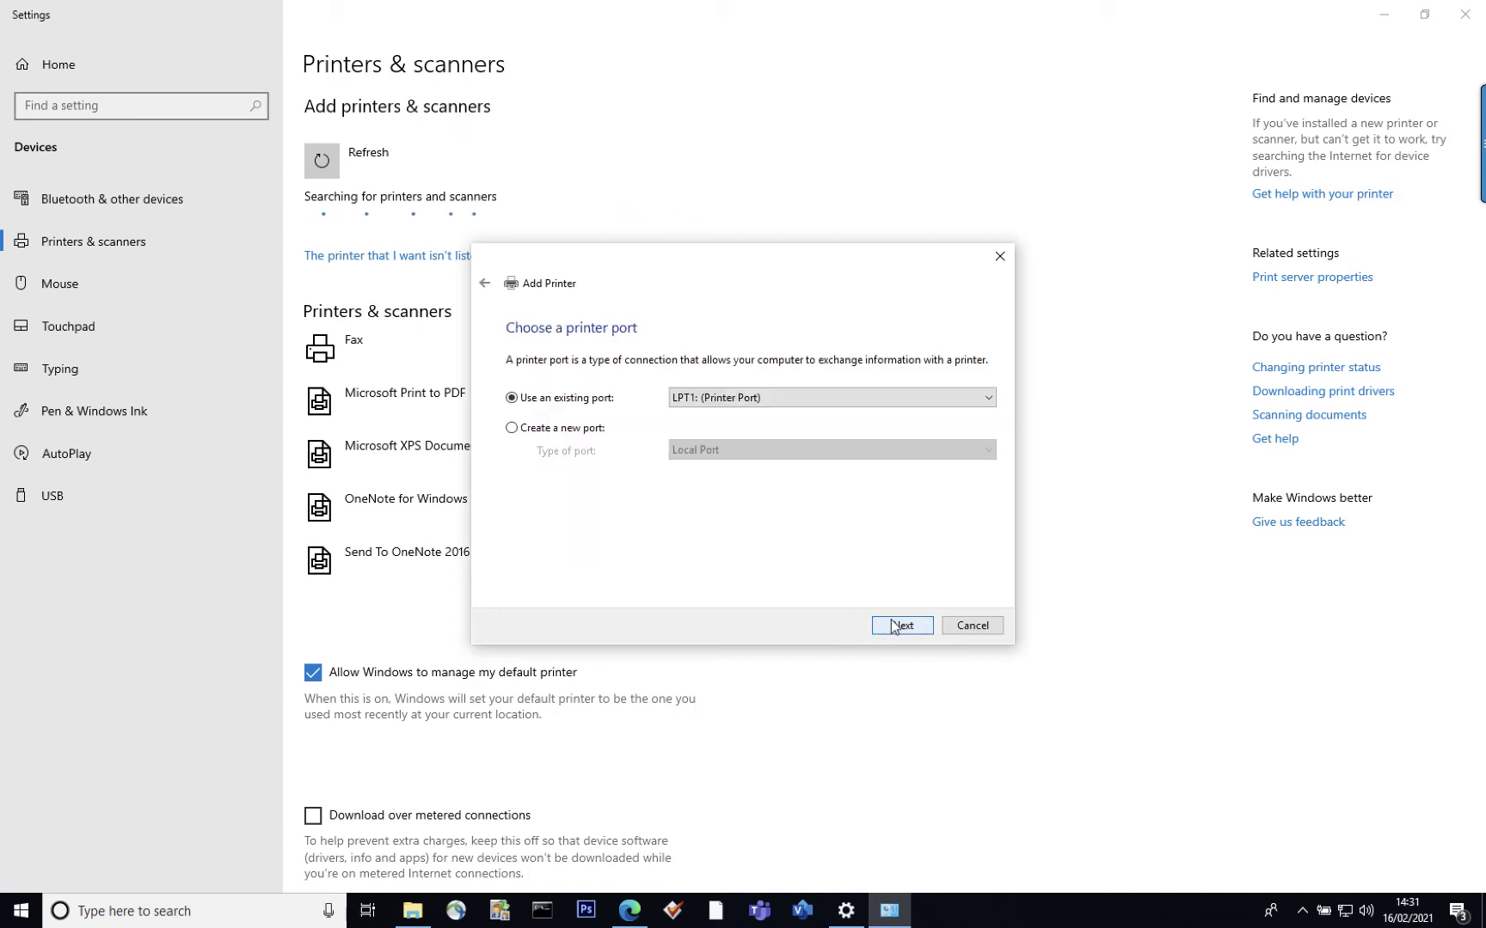
{"action": "left_click", "coordinate": [511, 428]}
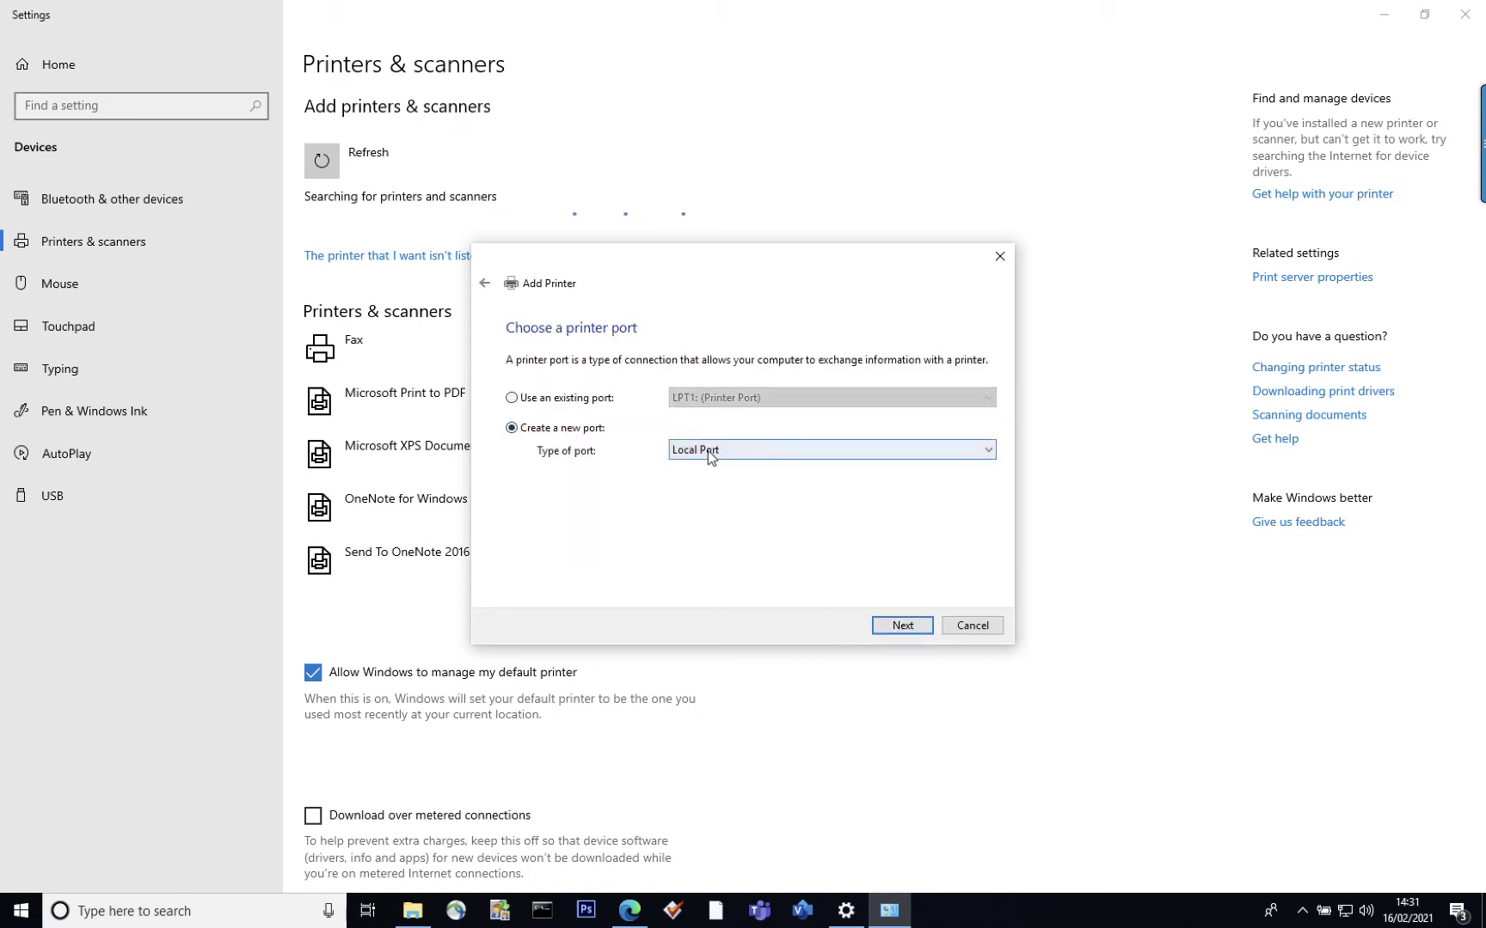
{"action": "left_click", "coordinate": [707, 449]}
{"action": "left_click", "coordinate": [702, 478]}
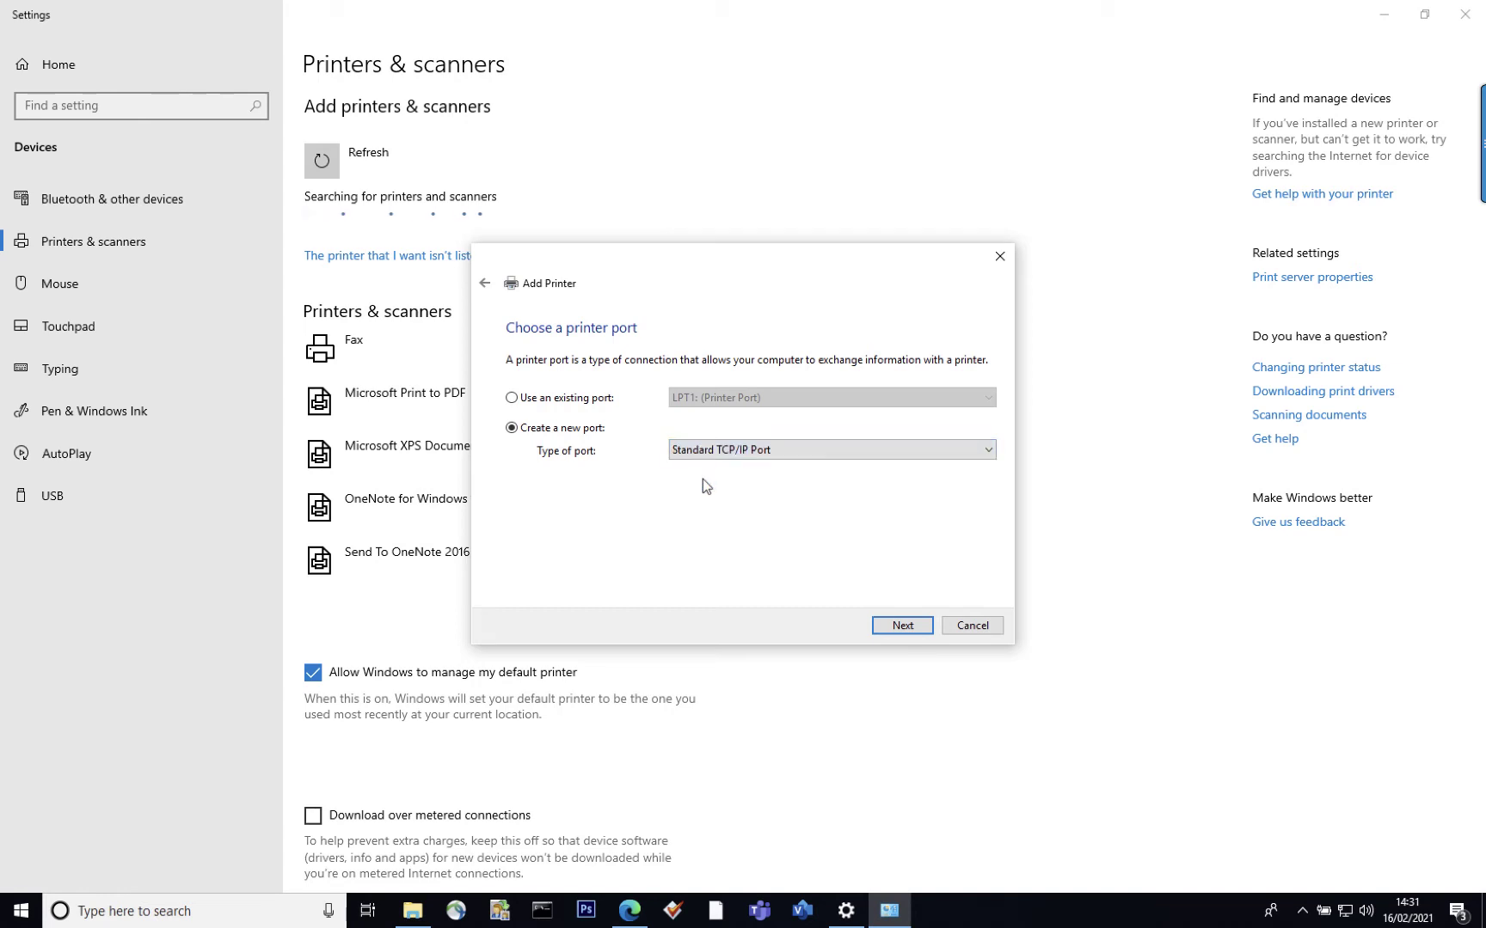
{"action": "left_click", "coordinate": [894, 628]}
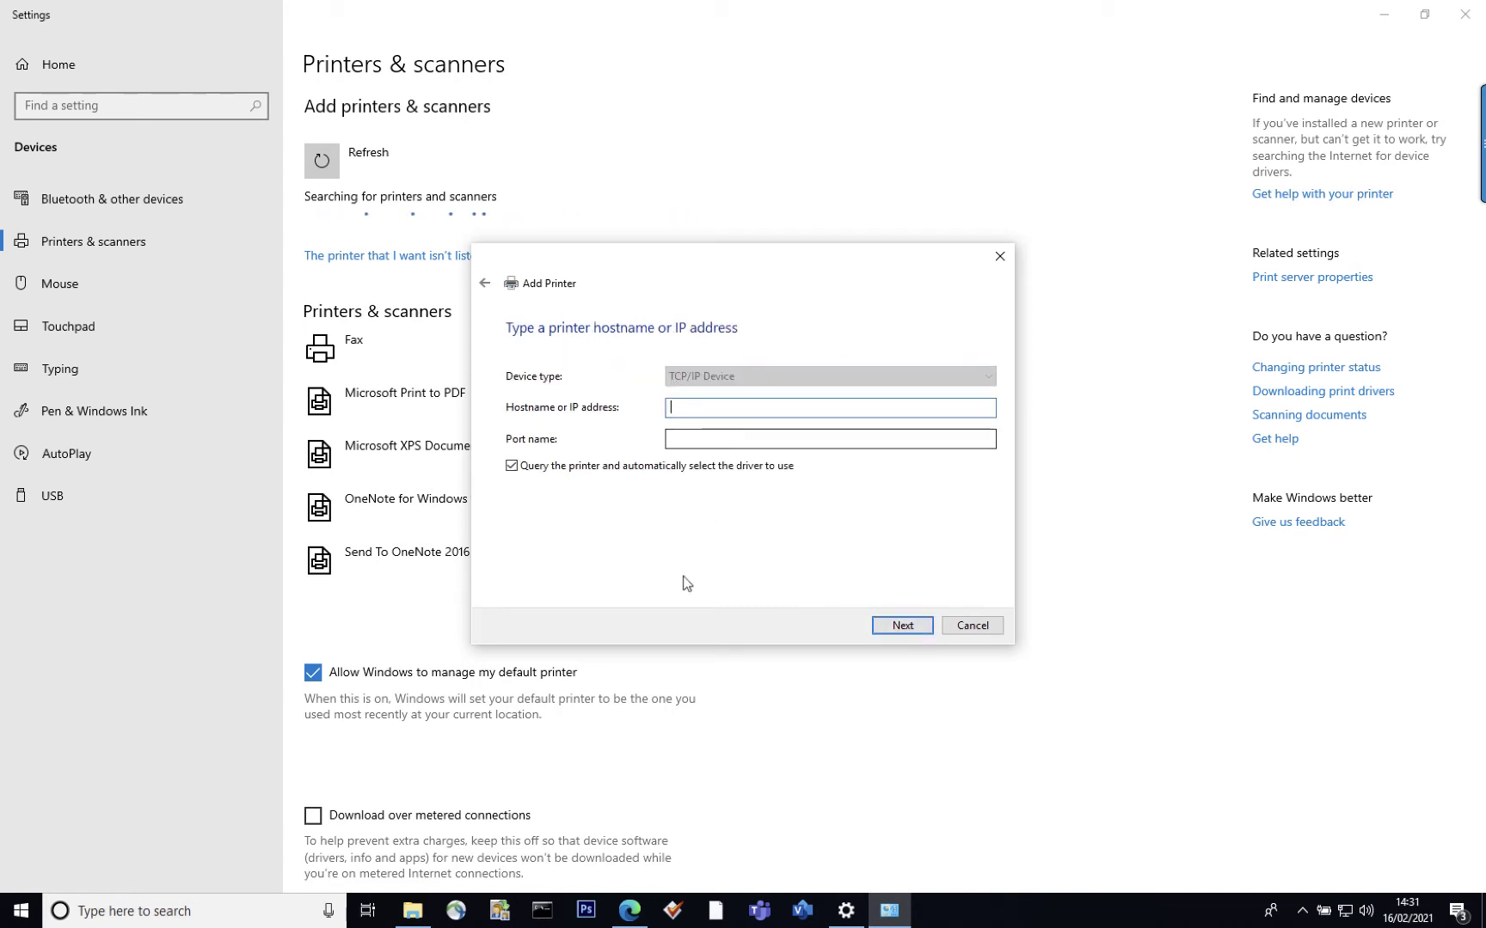
{"action": "type", "text": "10.254"}
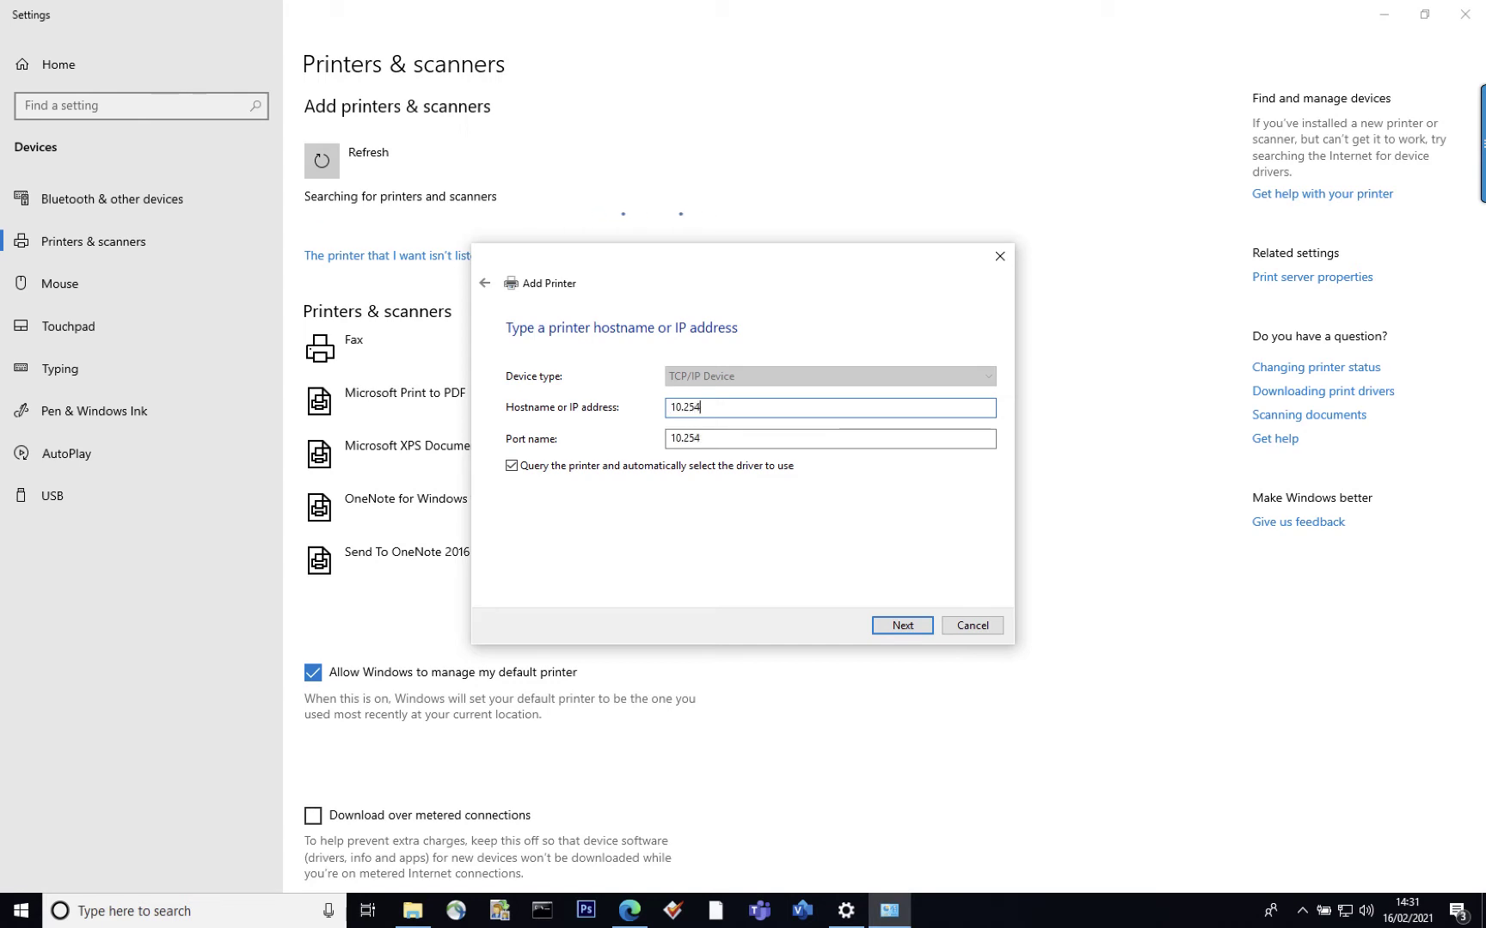
{"action": "type", "text": ".254.200"}
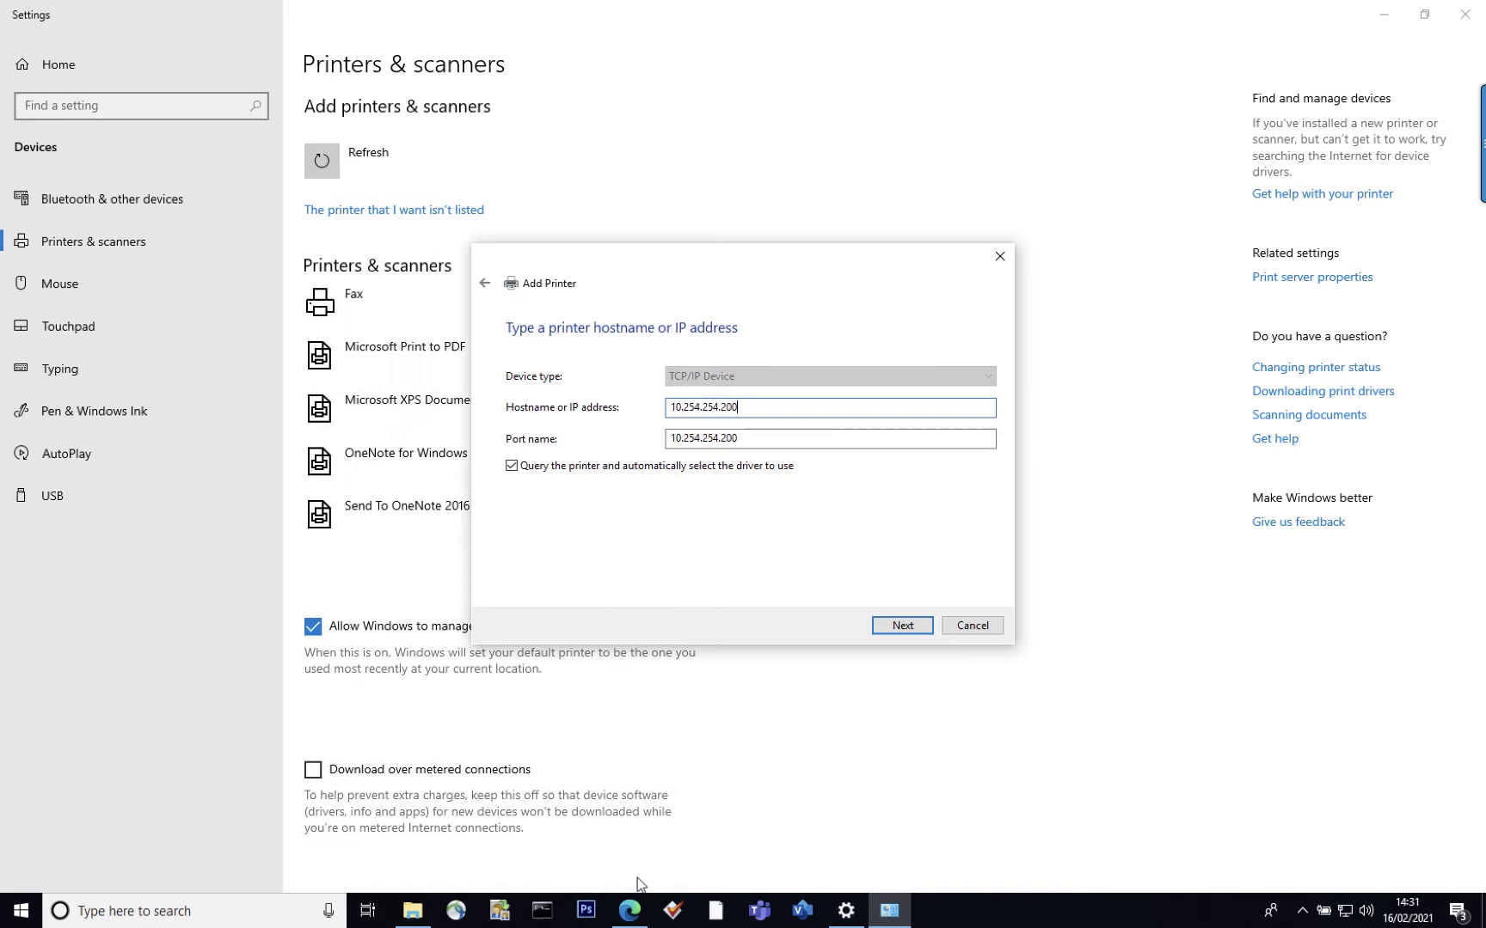
Use hostname 10.254.254.200, check its Edge status page, and detect the port.
{"action": "left_click", "coordinate": [623, 910]}
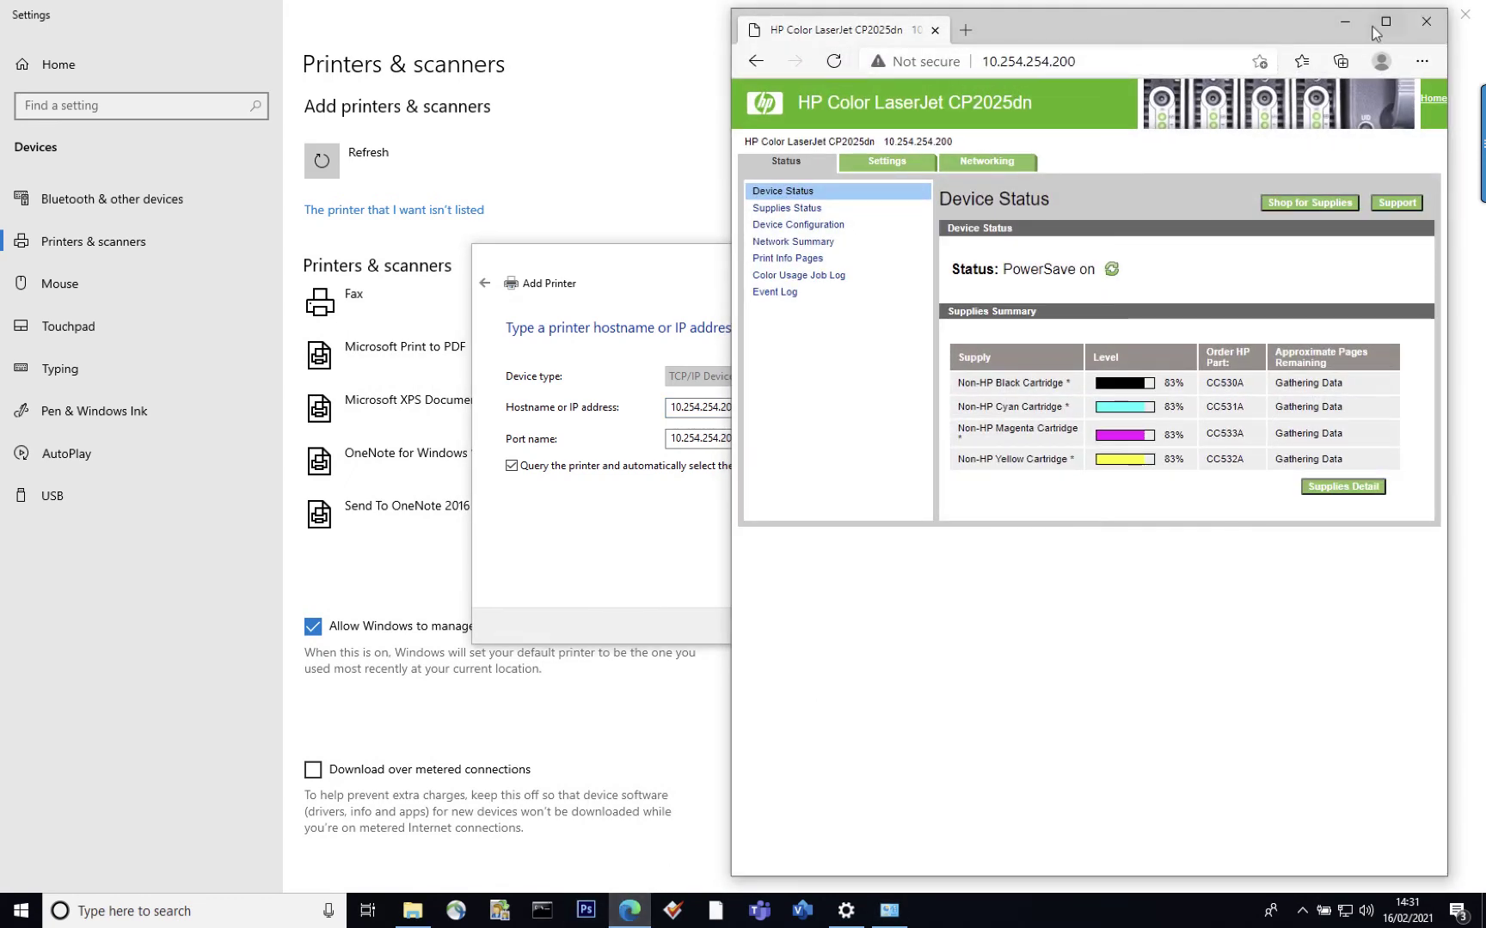
{"action": "left_click", "coordinate": [1343, 27]}
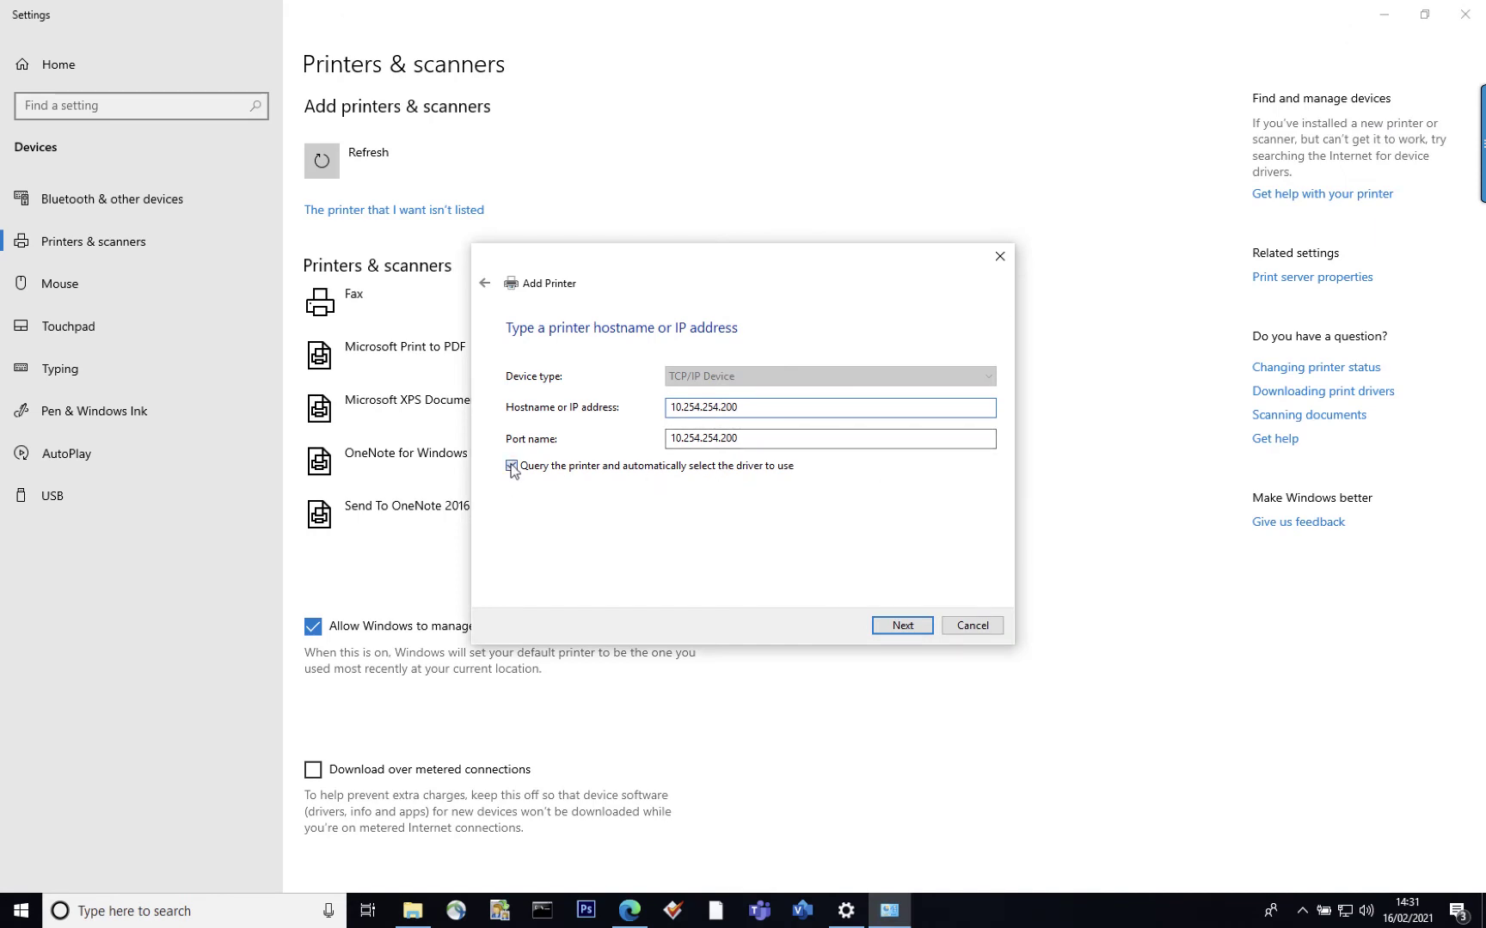
{"action": "left_click", "coordinate": [890, 623]}
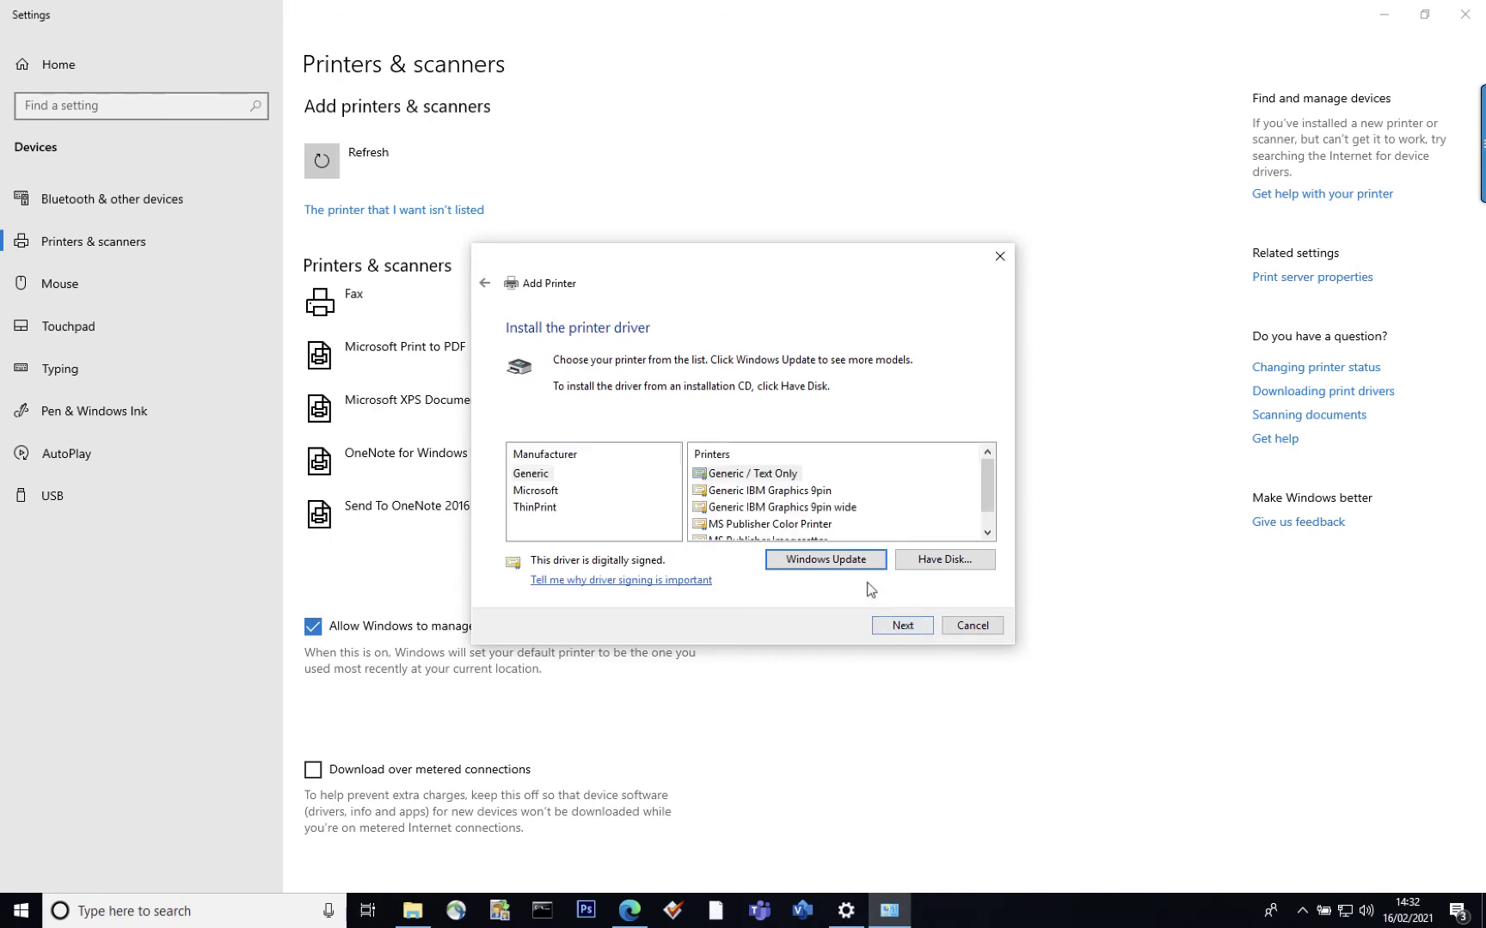
Load the driver .inf from the desktop Print Drivers folder with Have Disk.
{"action": "left_click", "coordinate": [929, 562]}
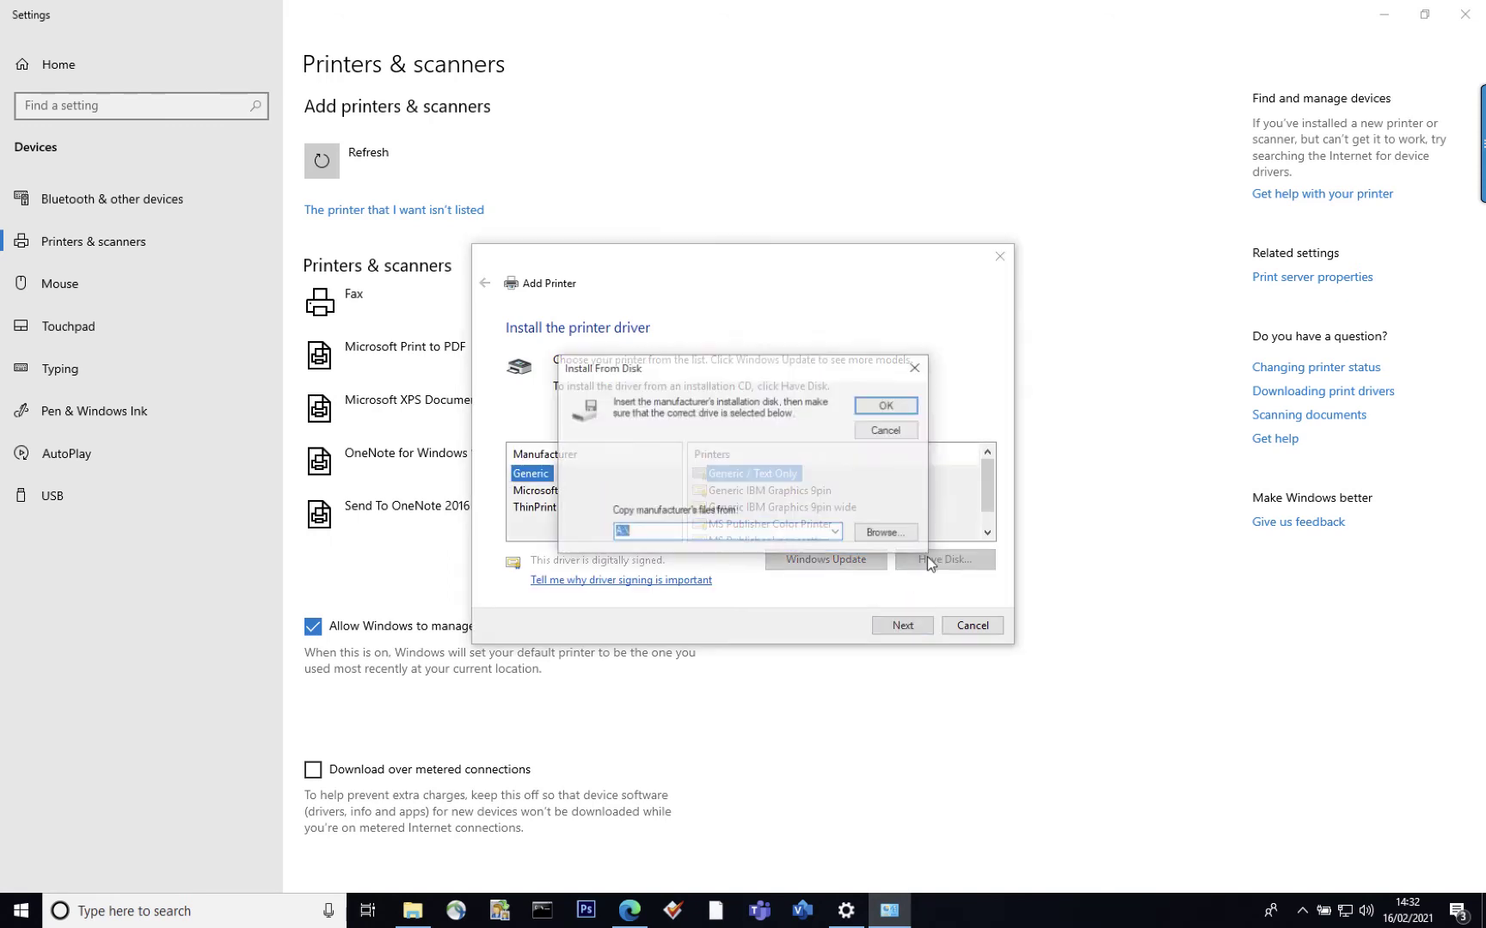
{"action": "left_click", "coordinate": [880, 535]}
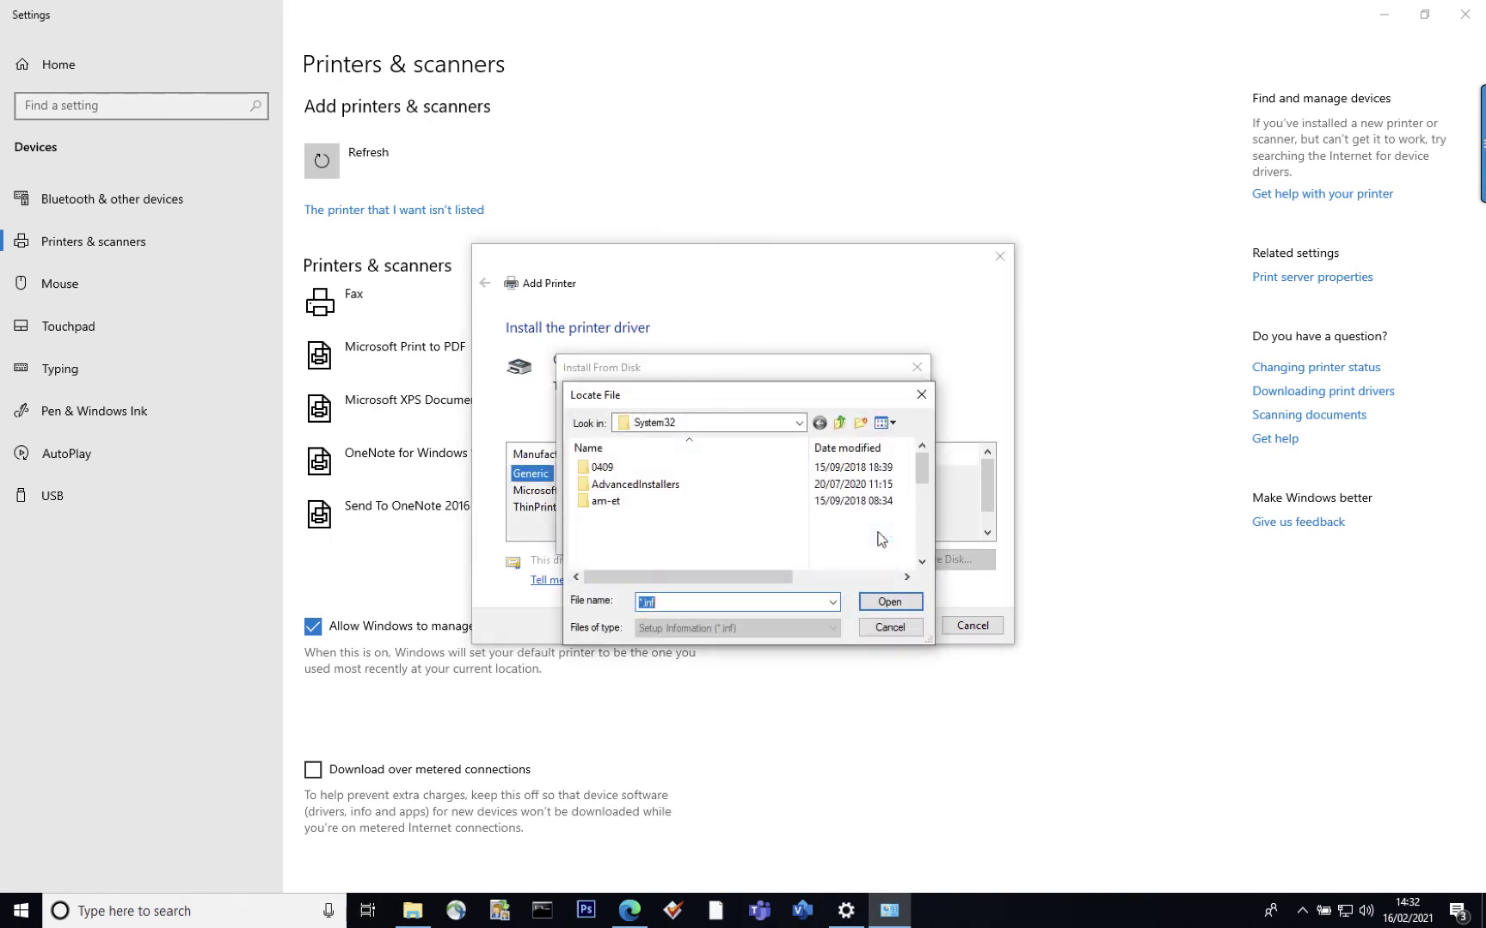
{"action": "left_click", "coordinate": [713, 425]}
{"action": "left_click", "coordinate": [663, 454]}
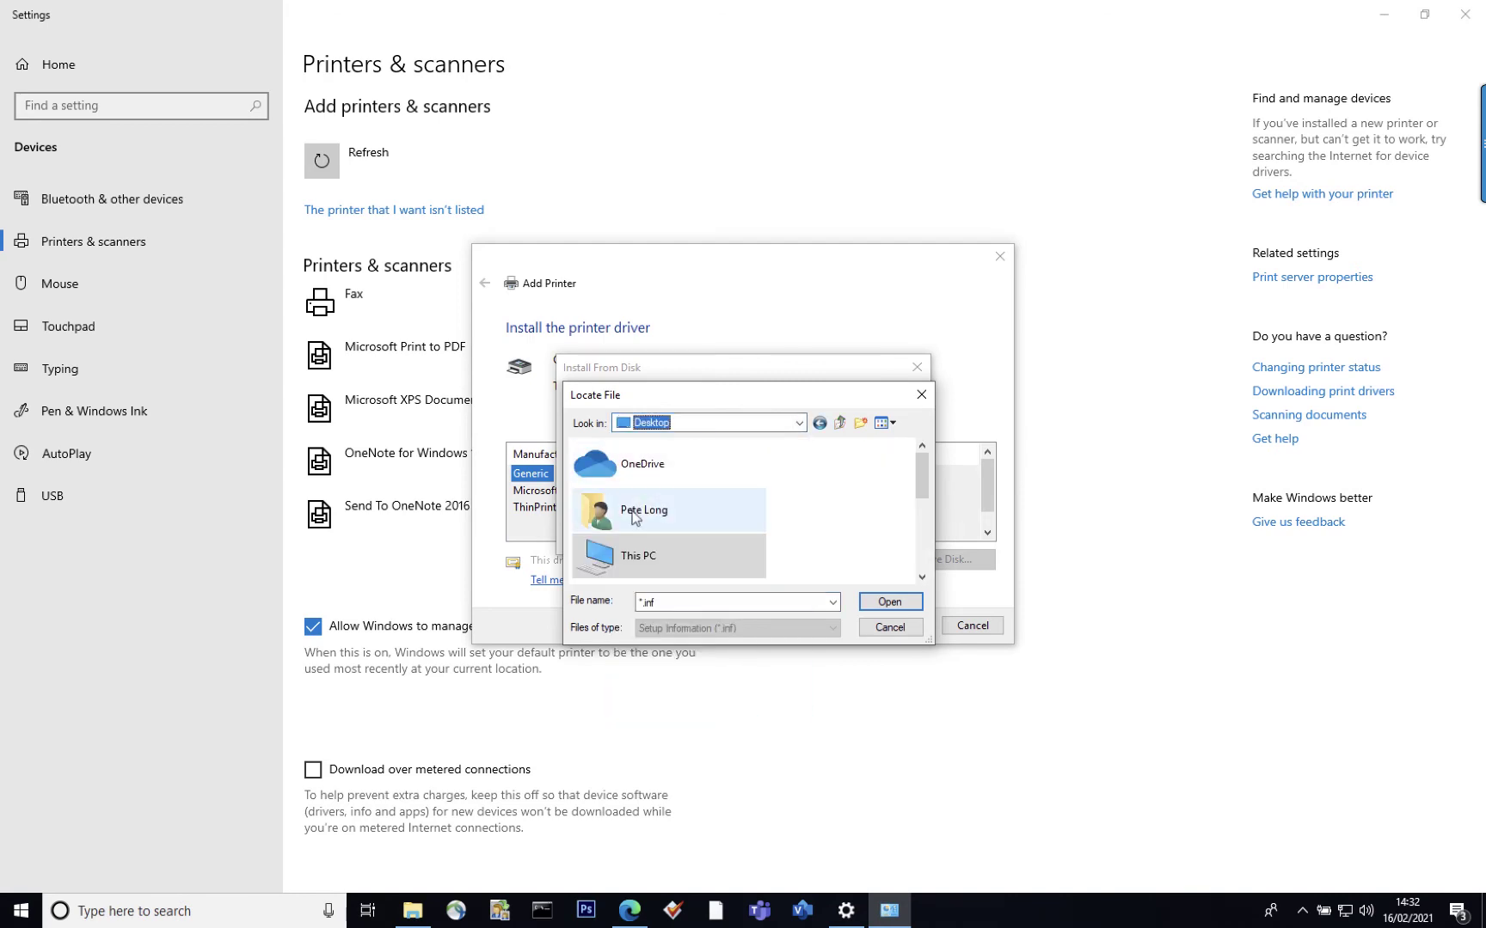
{"action": "scroll", "coordinate": [723, 538], "scroll_direction": "down", "scroll_amount": 2}
{"action": "double_click", "coordinate": [630, 567]}
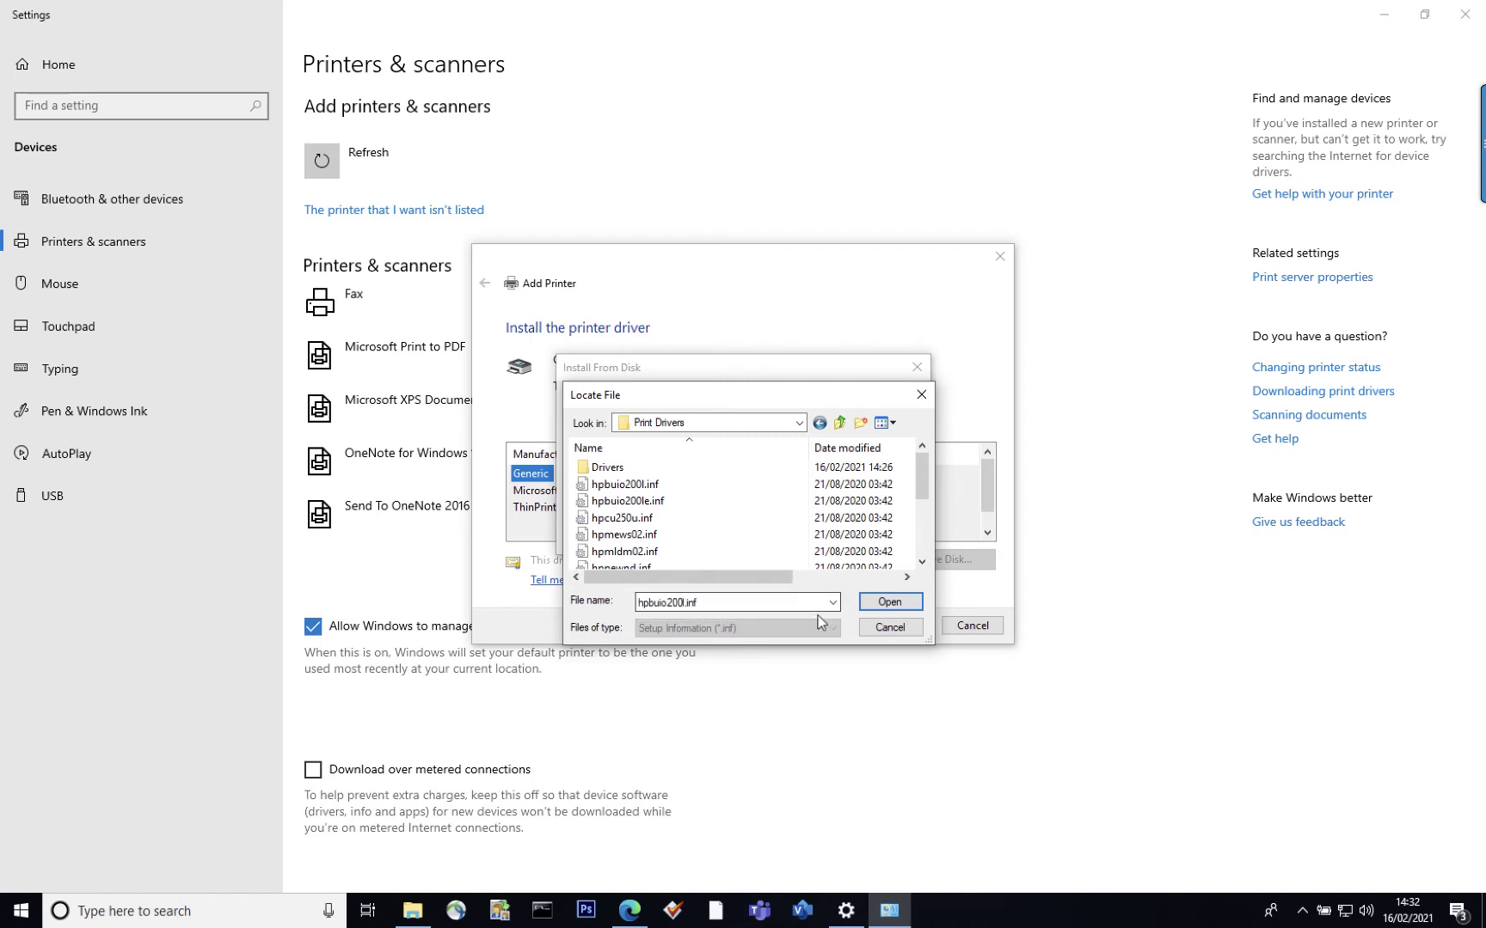
{"action": "left_click", "coordinate": [889, 602]}
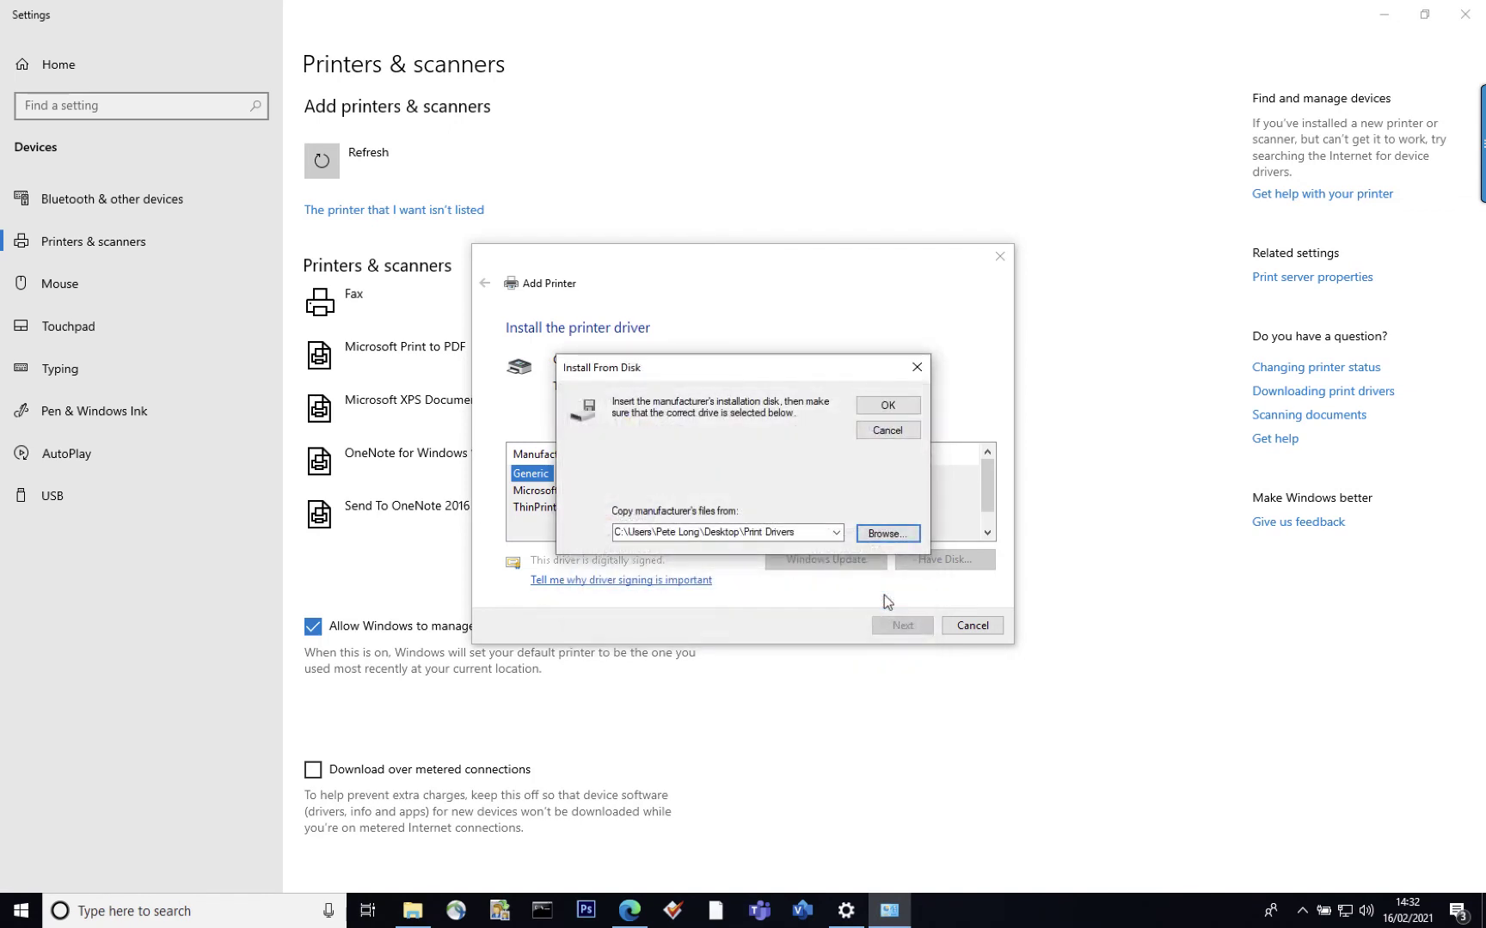
{"action": "left_click", "coordinate": [878, 405]}
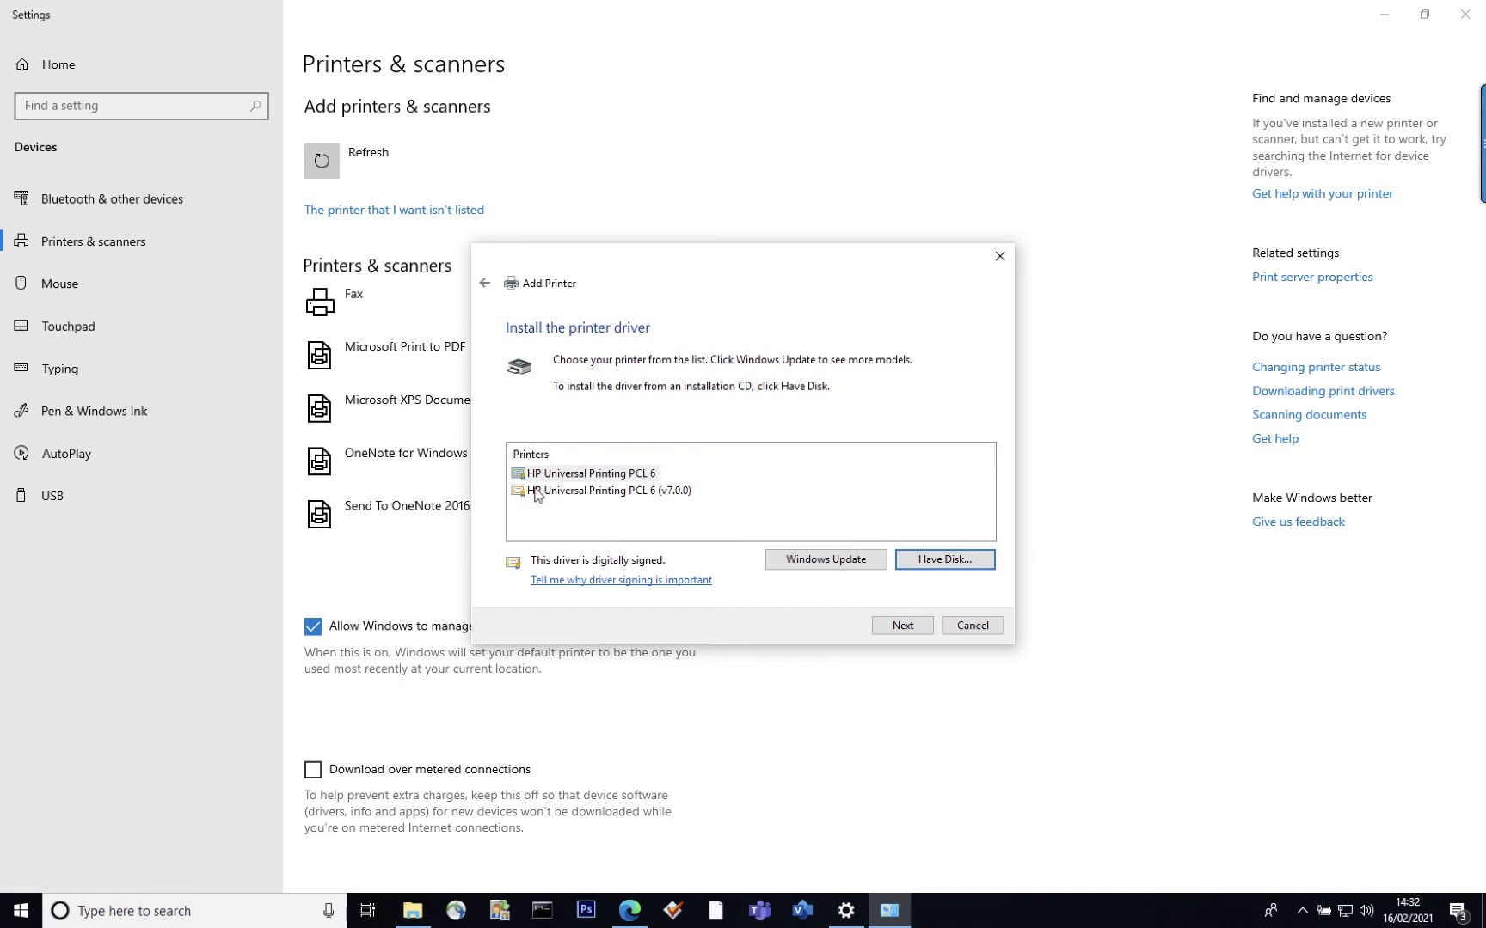
Pick HP Universal Printing PCL 6 and rename the printer to 'Colour-Laserjet-2020'.
{"action": "left_click", "coordinate": [895, 630]}
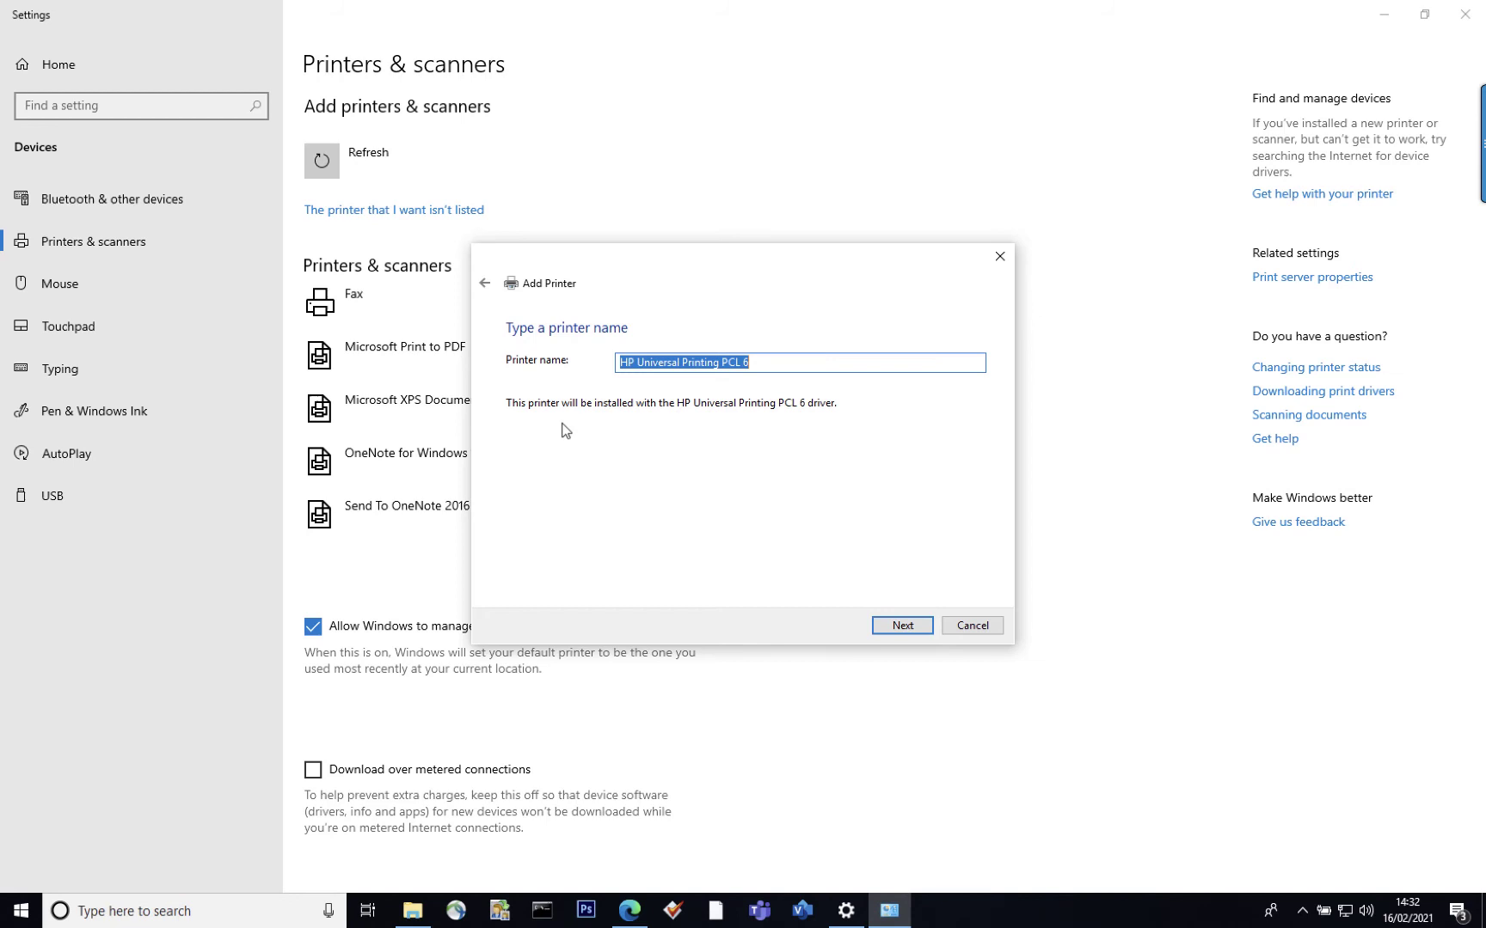
{"action": "left_click_drag", "start_coordinate": [770, 364], "coordinate": [616, 362]}
{"action": "type", "text": "Colour"}
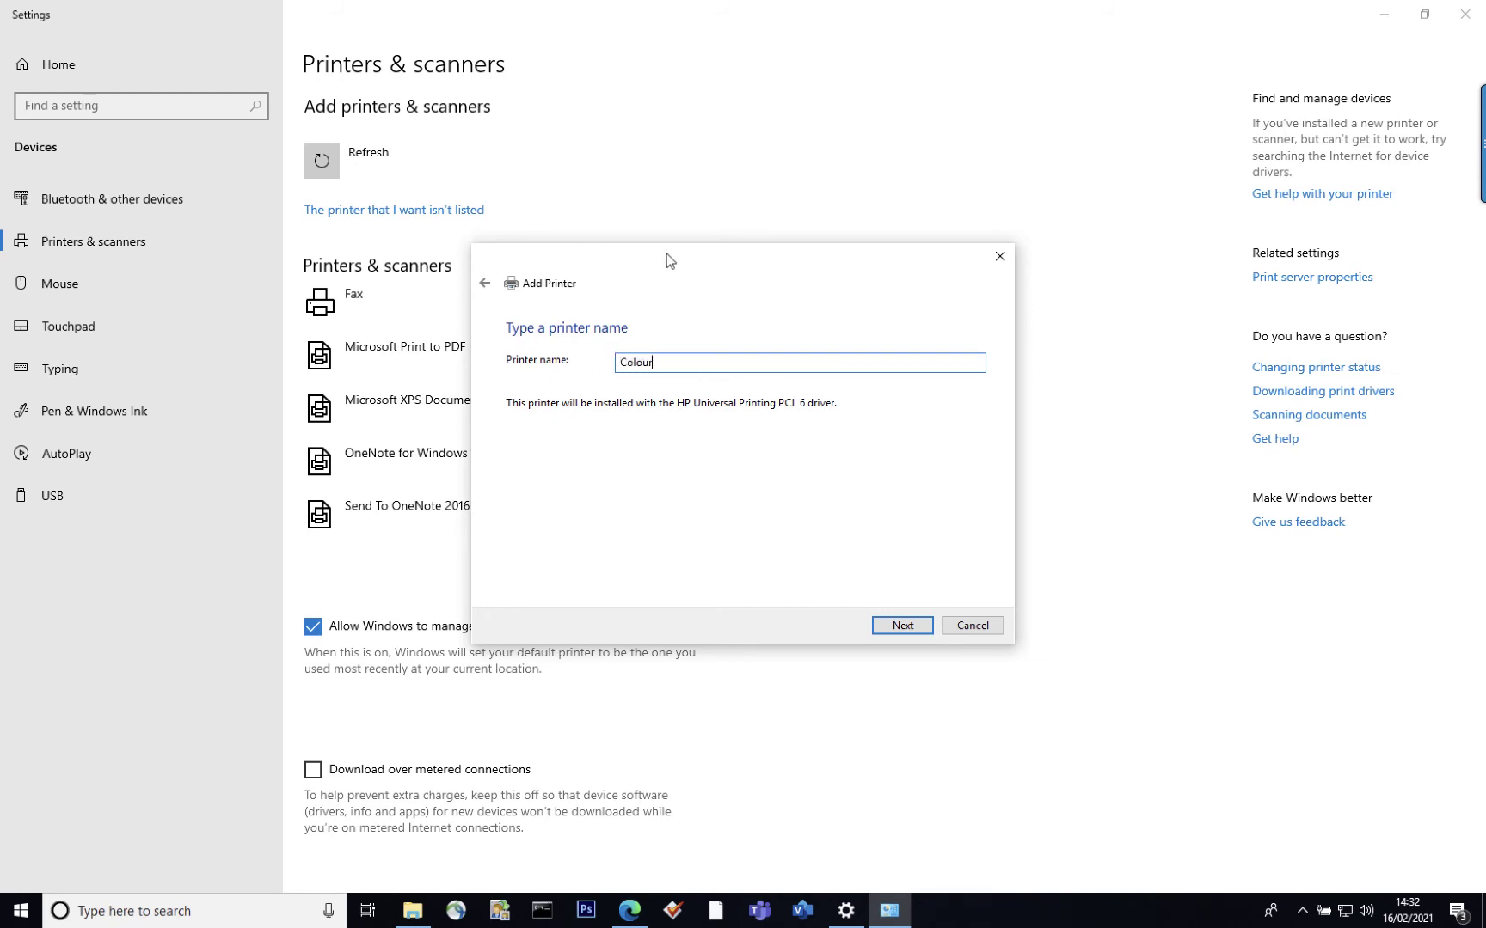
{"action": "type", "text": "-Laserjet-2020"}
{"action": "left_click", "coordinate": [896, 627]}
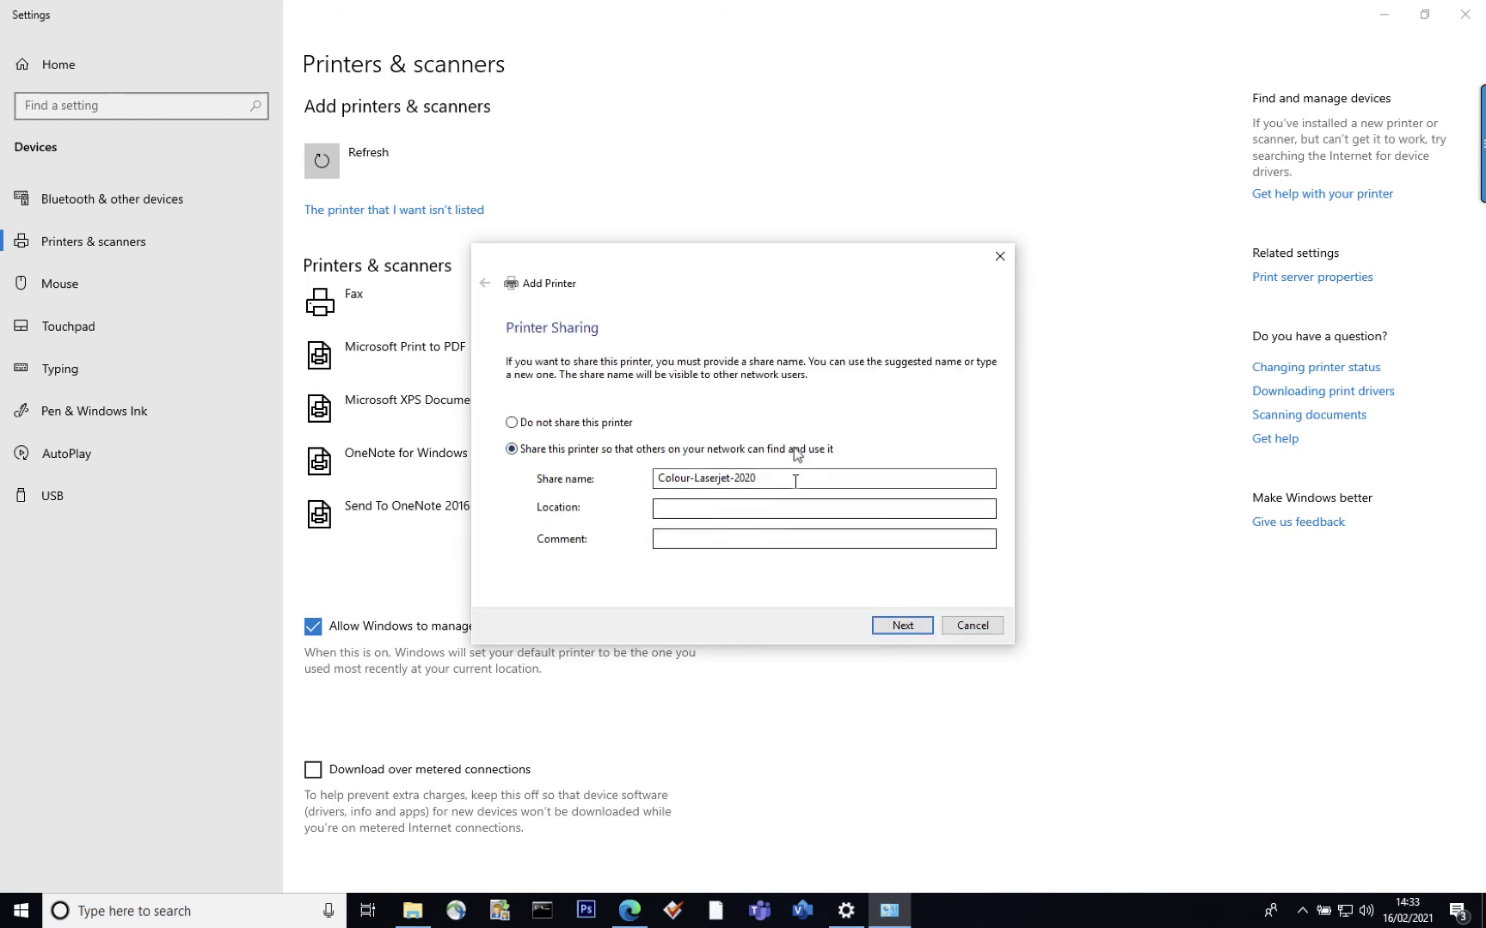
Choose 'Do not share this printer' and continue.
{"action": "left_click", "coordinate": [511, 422]}
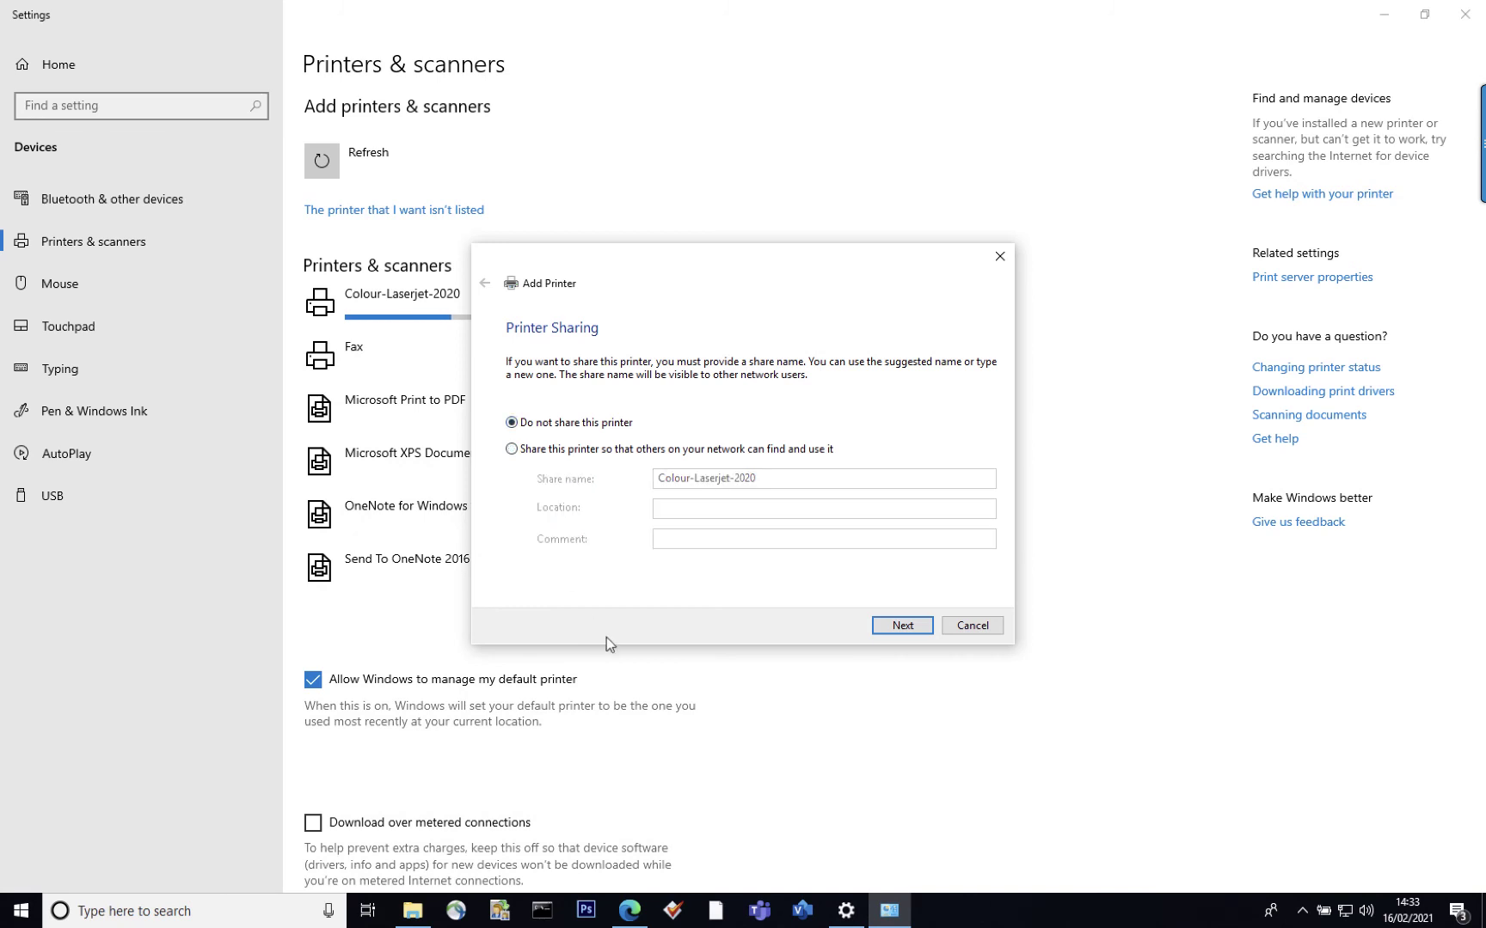
{"action": "left_click", "coordinate": [898, 628]}
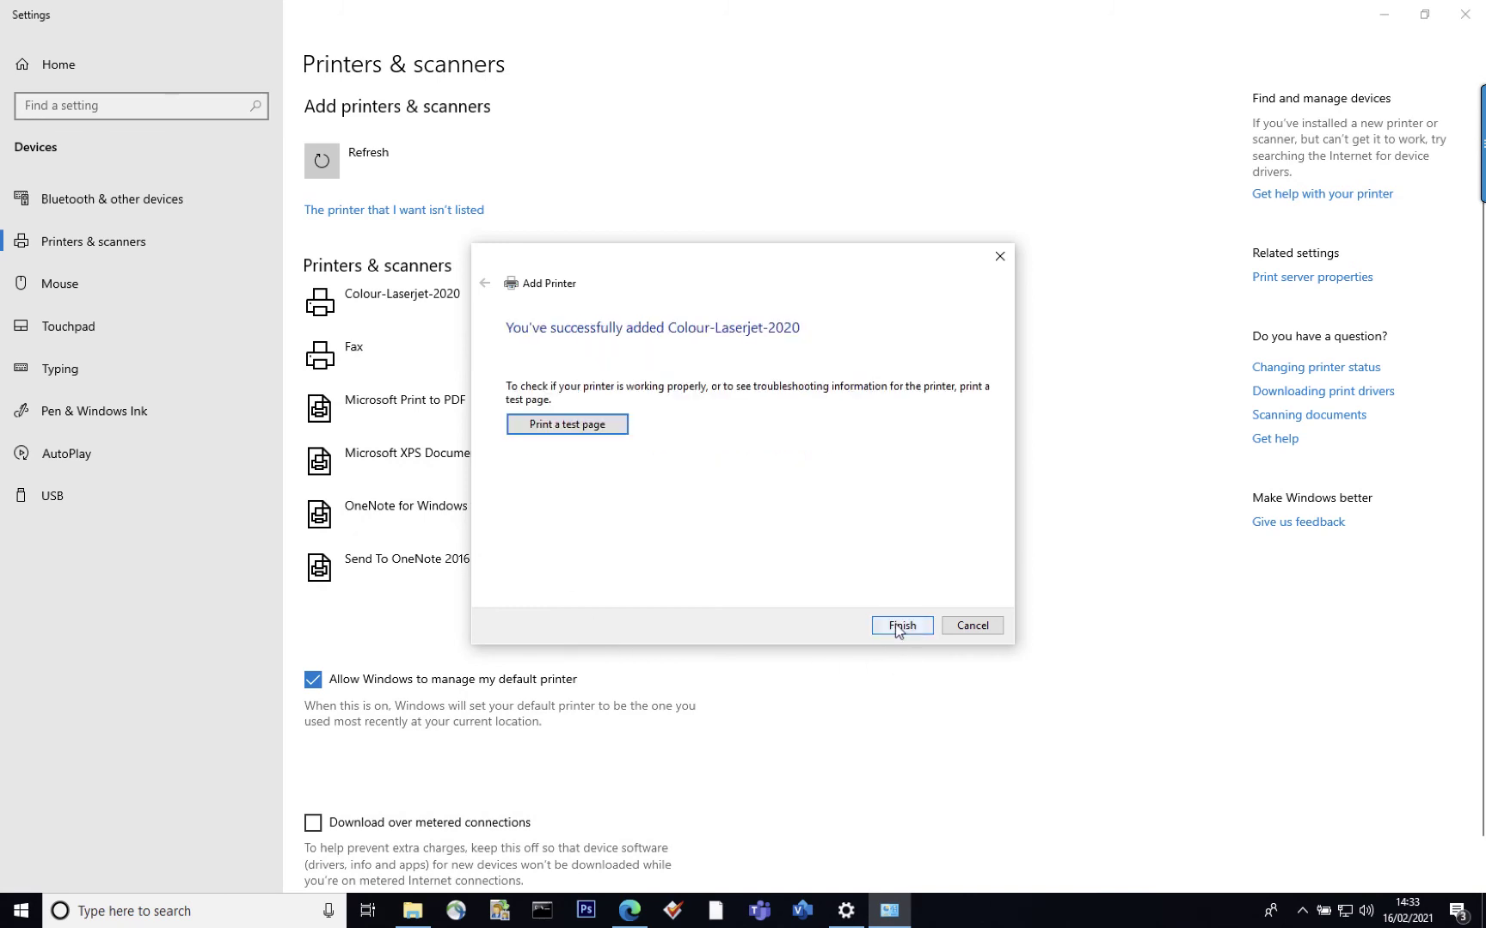
Print a test page, dismiss its confirmation, and finish the wizard.
{"action": "left_click", "coordinate": [554, 424]}
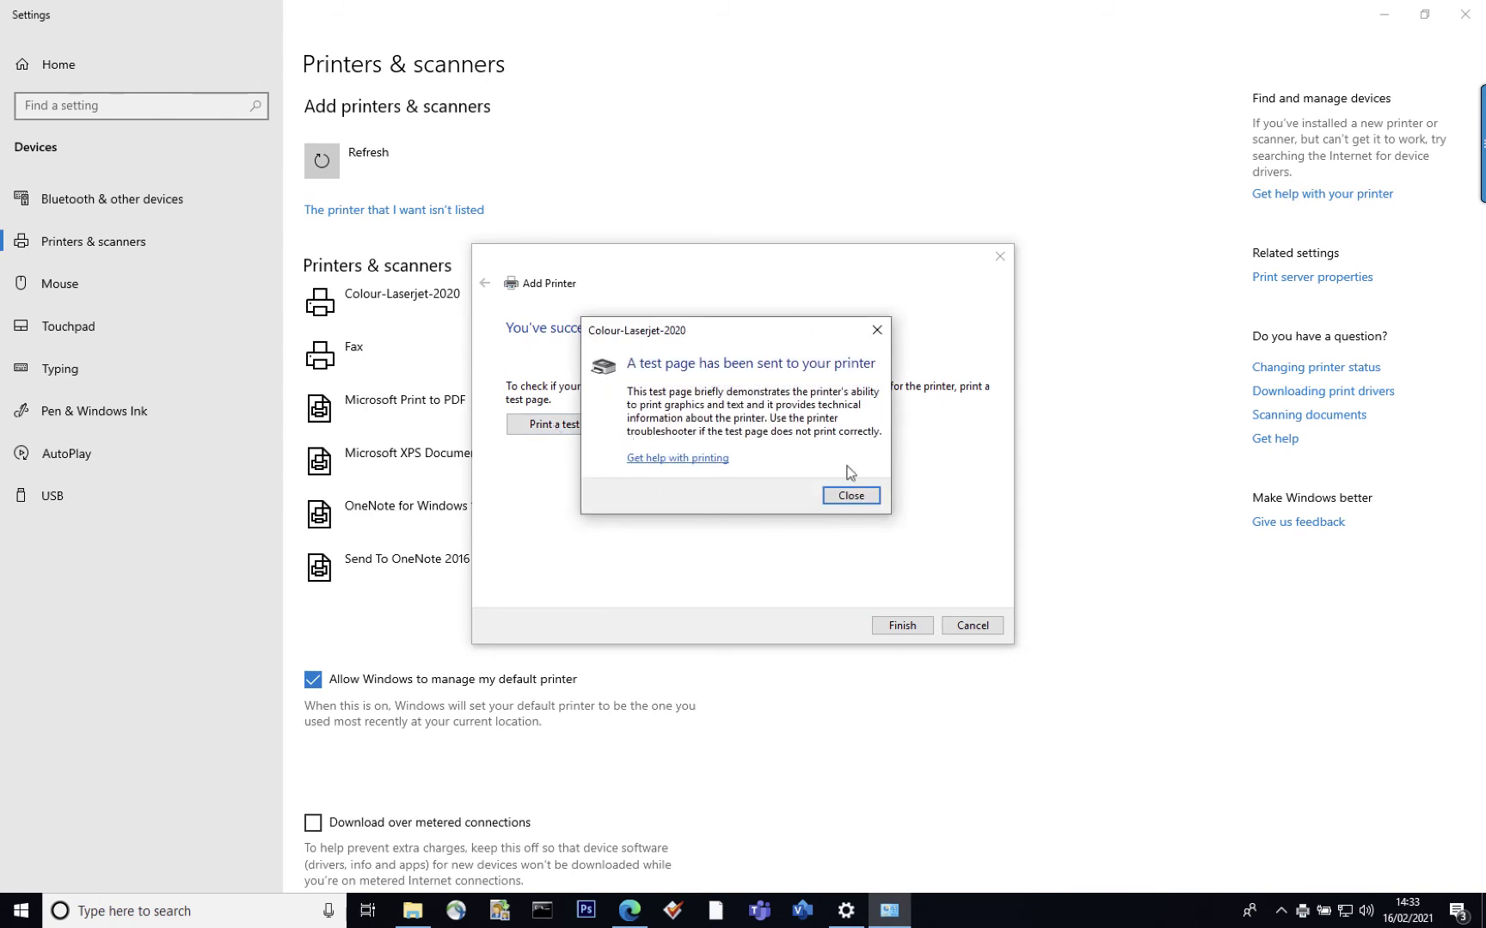
{"action": "left_click", "coordinate": [832, 502]}
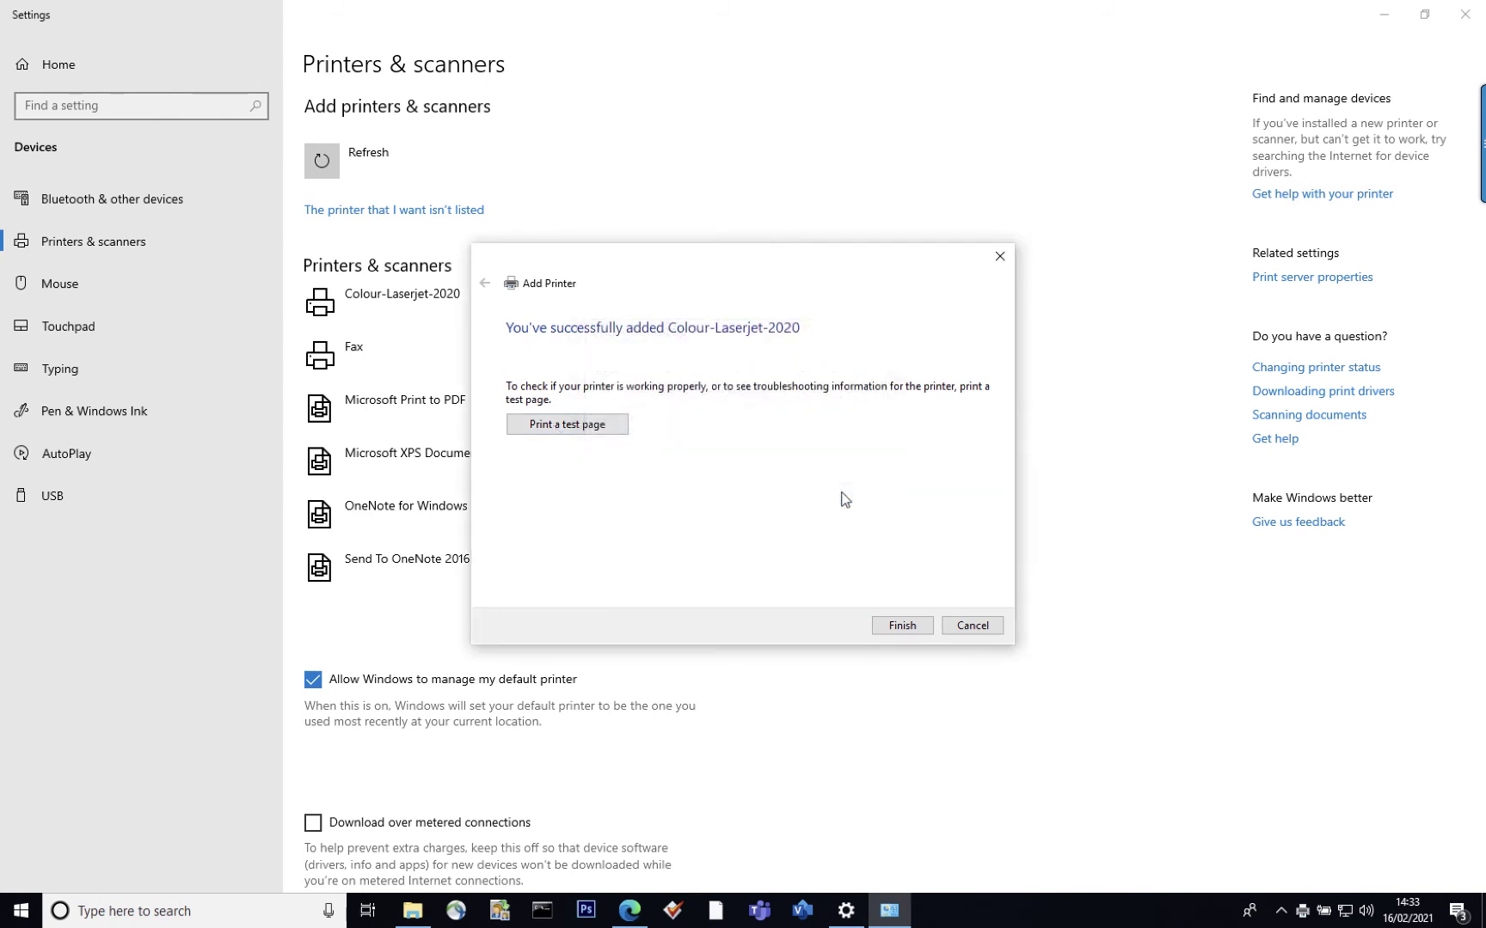
{"action": "left_click", "coordinate": [903, 628]}
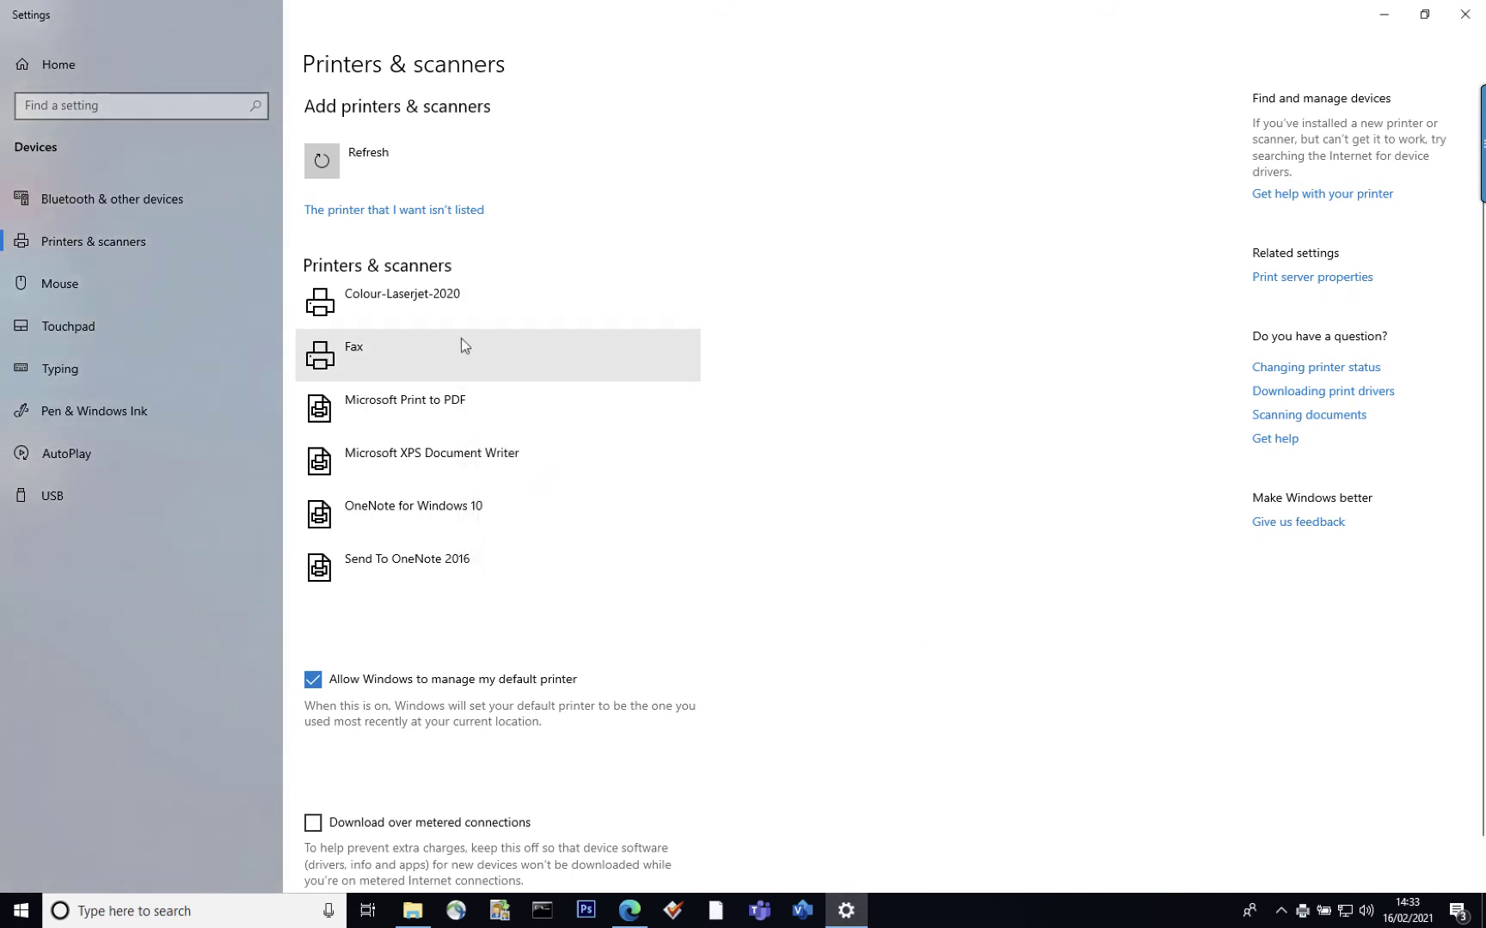
Open Colour-Laserjet-2020's print queue, close it, and close Settings.
{"action": "left_click", "coordinate": [421, 294]}
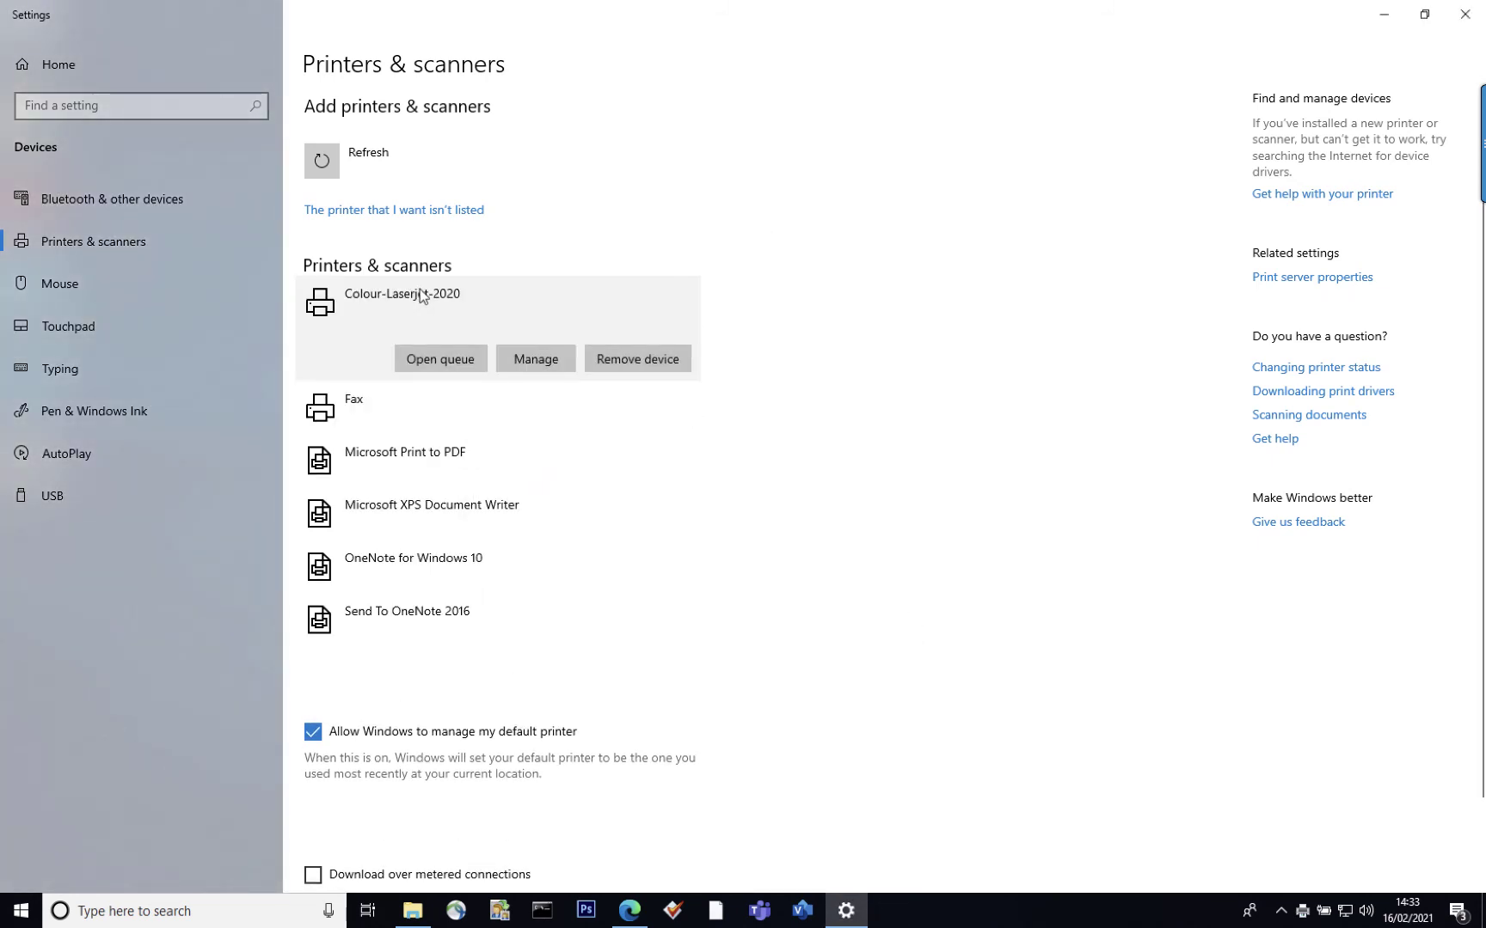
{"action": "left_click", "coordinate": [435, 362]}
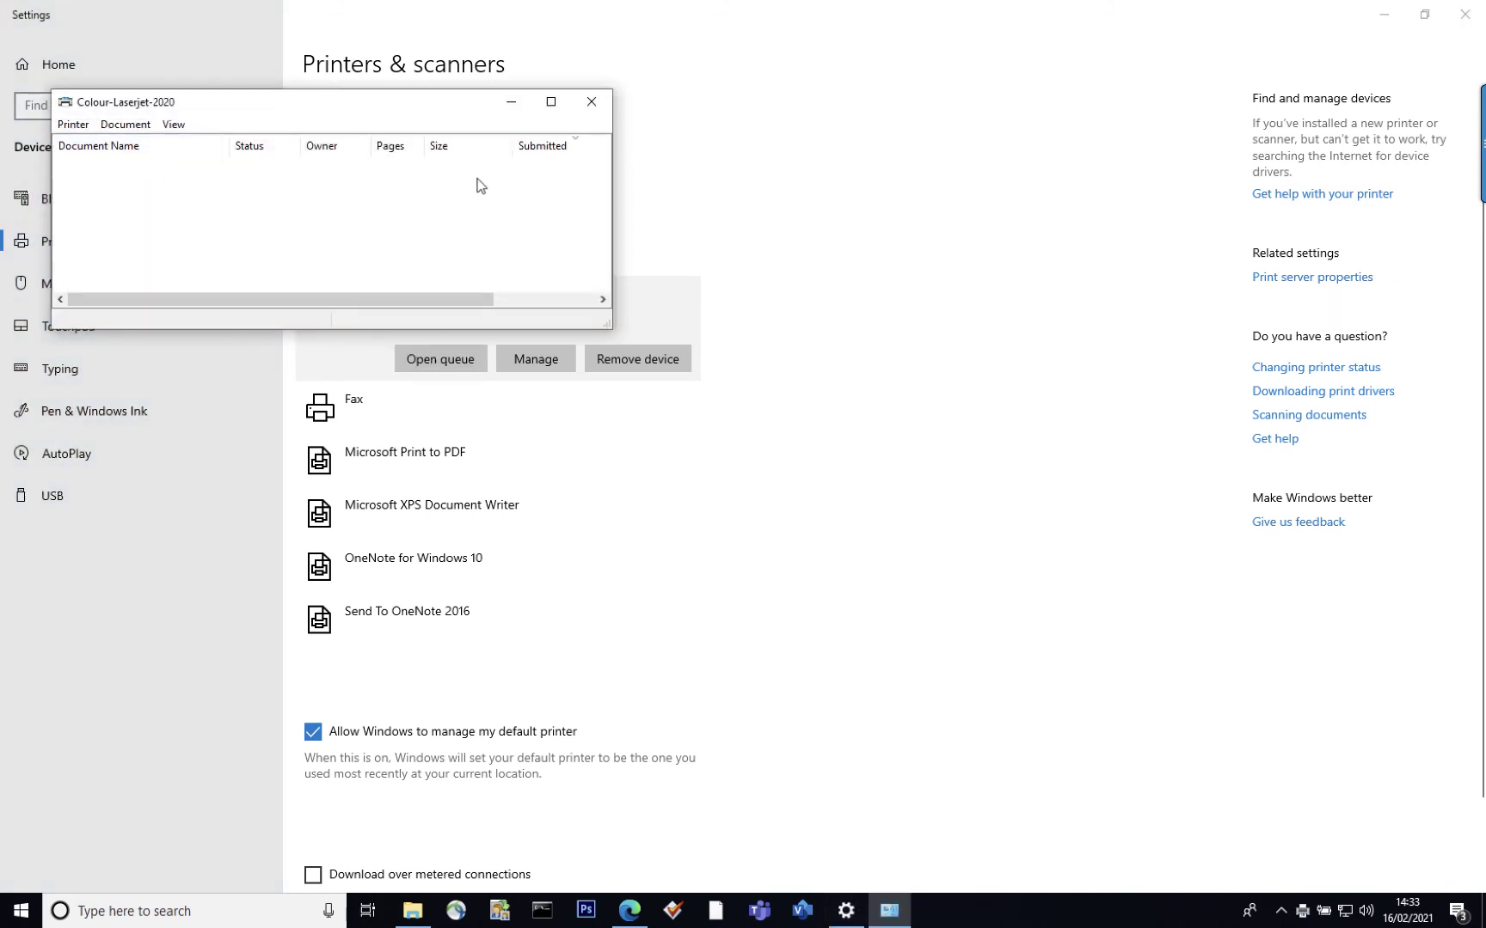
{"action": "left_click", "coordinate": [592, 104]}
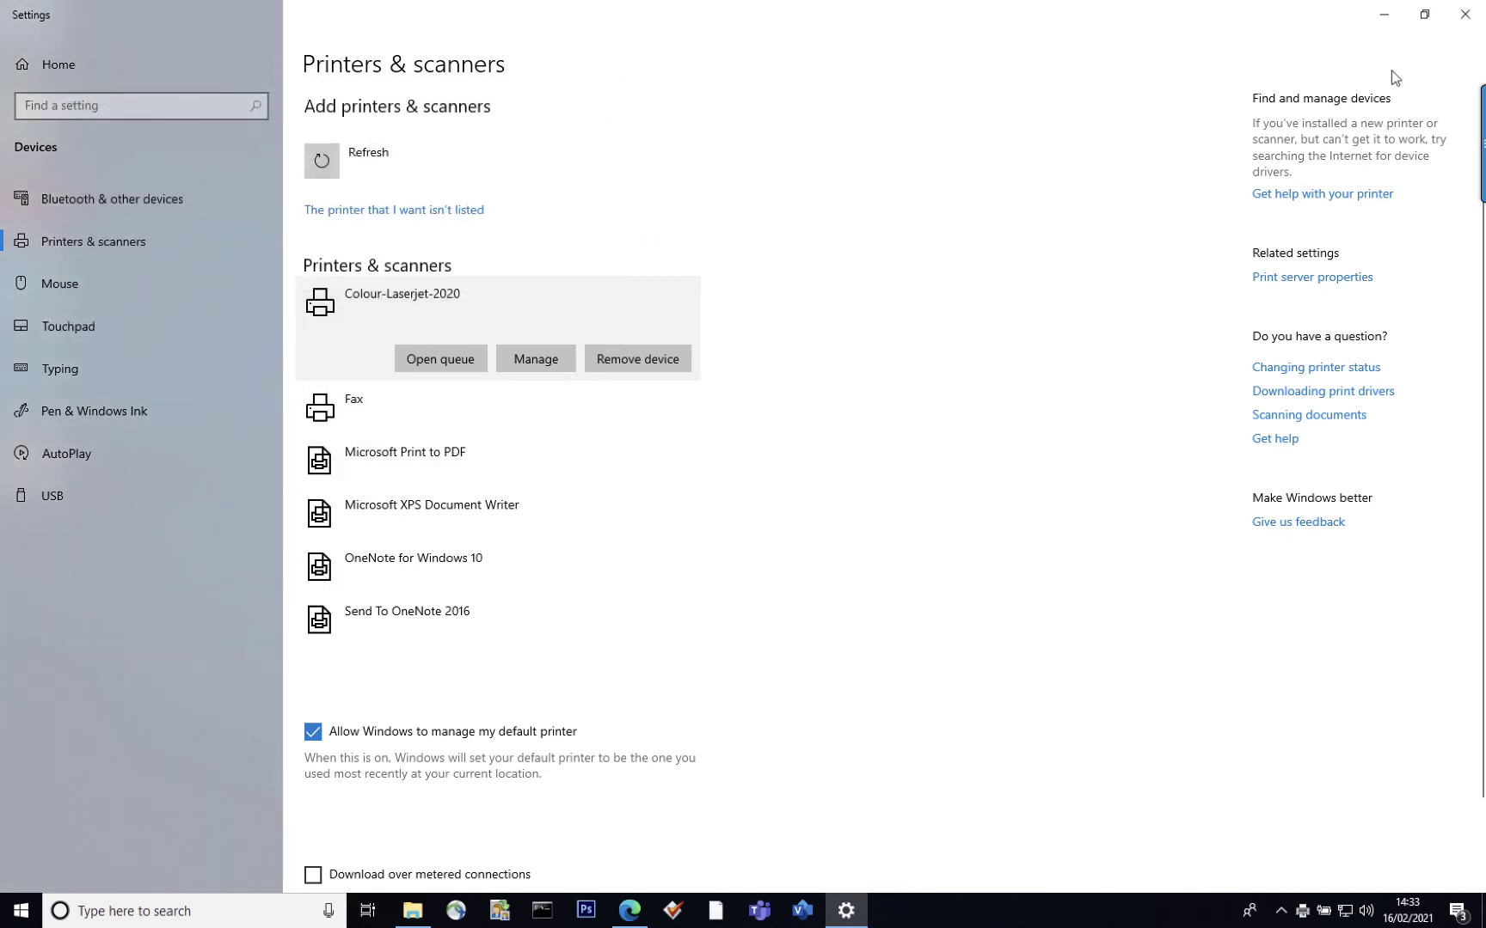
{"action": "left_click", "coordinate": [1464, 15]}
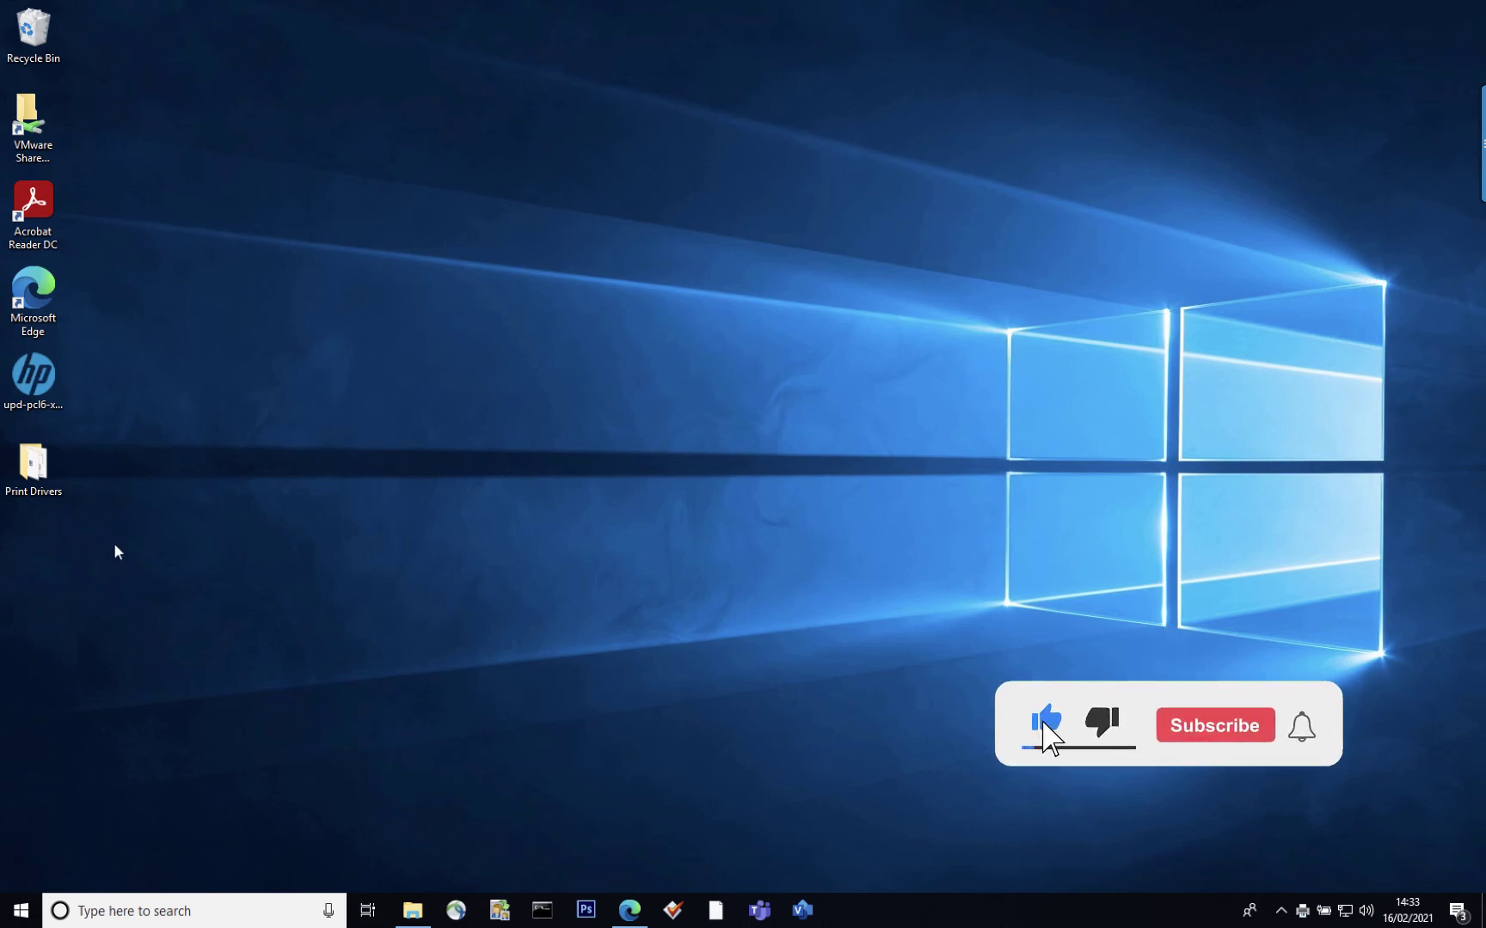
Select the hp installer and Print Drivers desktop icons and delete them.
{"action": "left_click_drag", "start_coordinate": [114, 553], "coordinate": [2, 346]}
{"action": "right_click", "coordinate": [37, 391]}
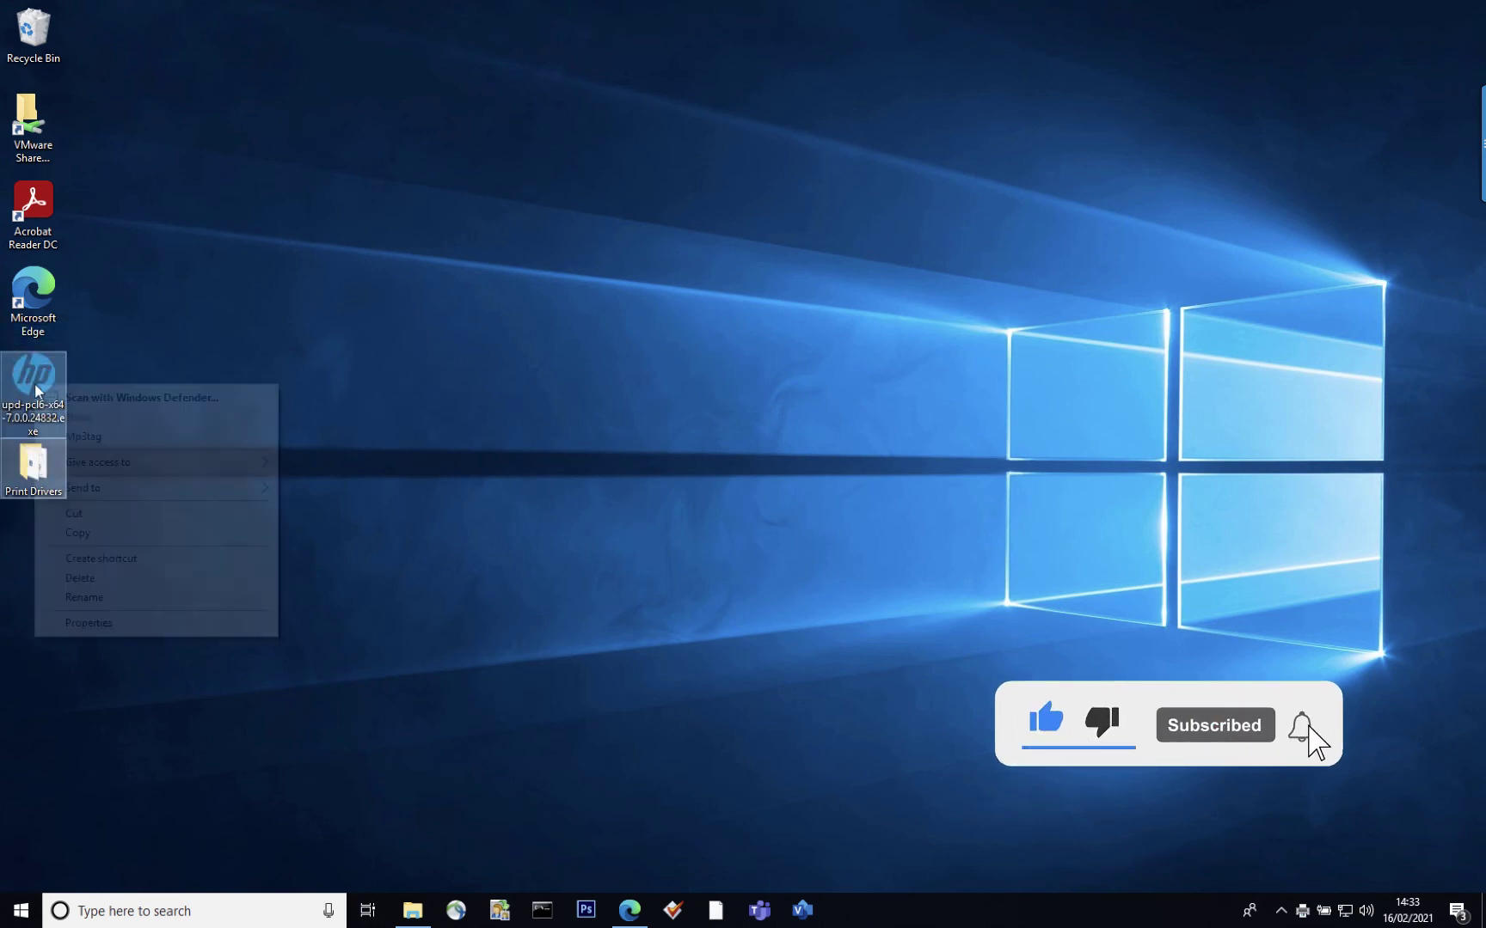
{"action": "left_click", "coordinate": [70, 579]}
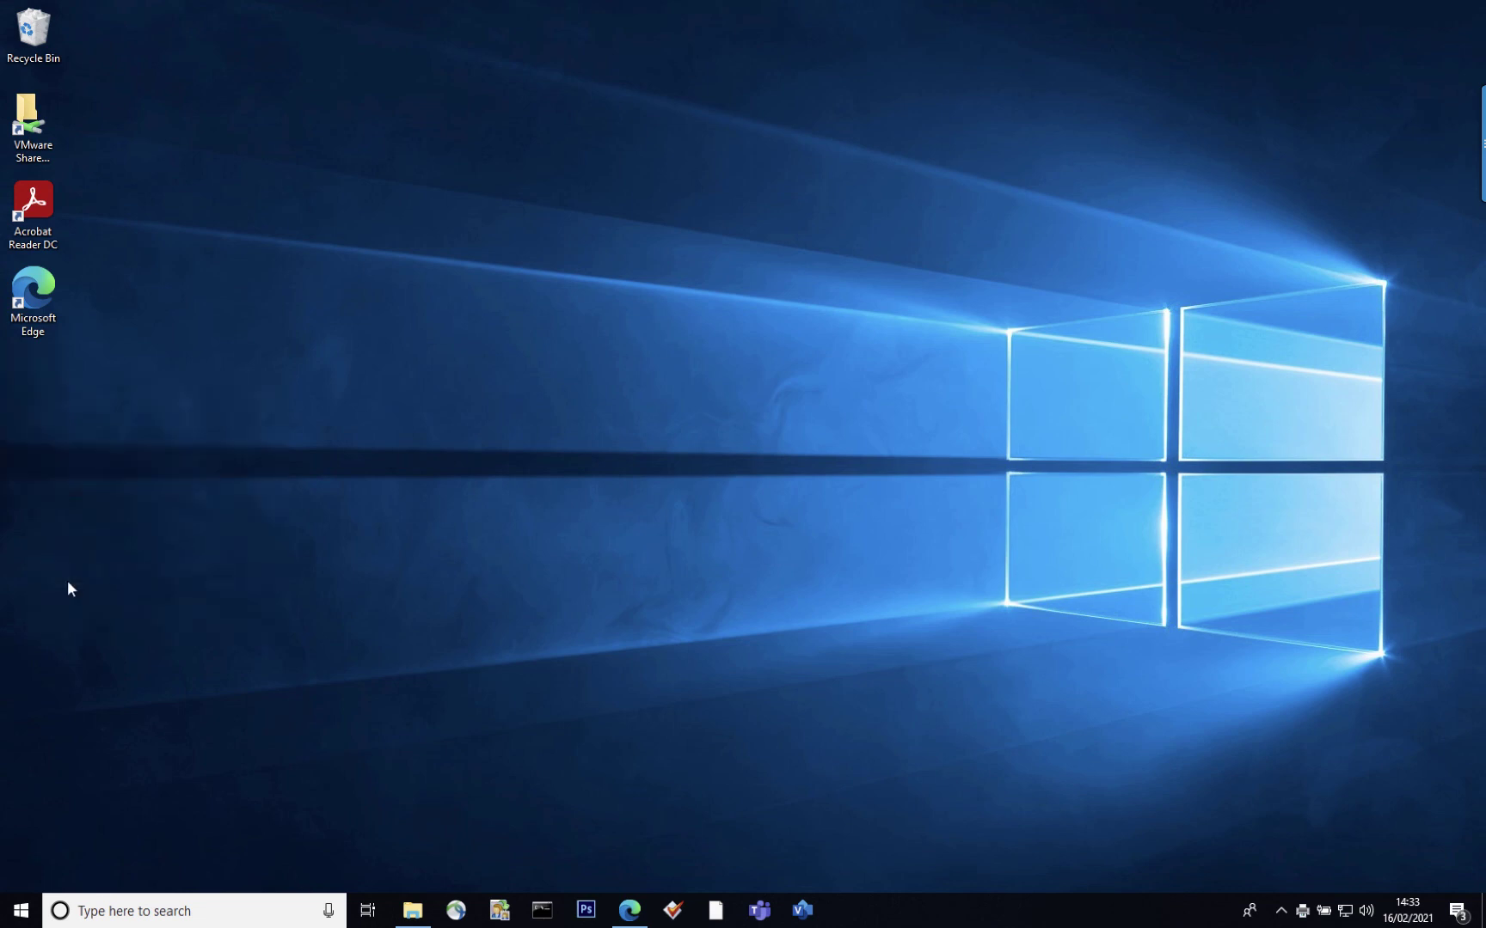